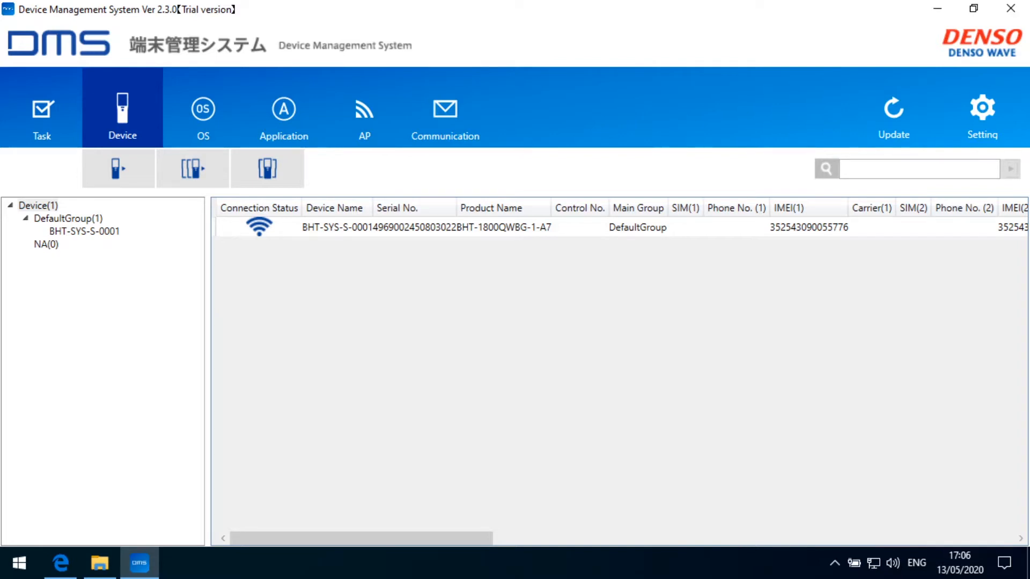
Select the BHT-SYS-S-0001 handheld (model BHT-1800QWBG-1-A7) in the DefaultGroup device list.
{"action": "left_click", "coordinate": [315, 228]}
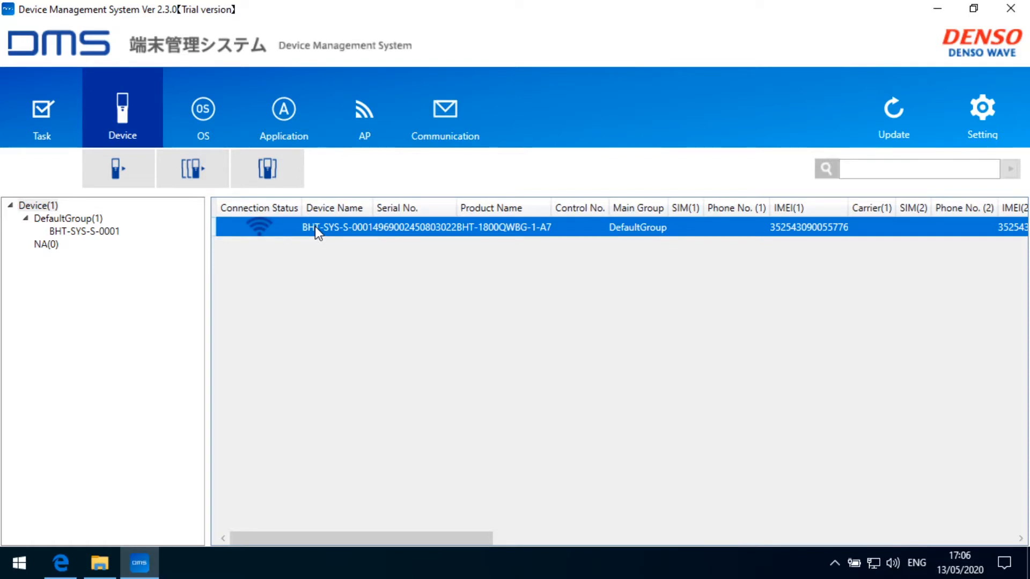
Open BHT-SYS-S-0001's Device Details and enter Control No. 1234.
{"action": "right_click", "coordinate": [315, 227]}
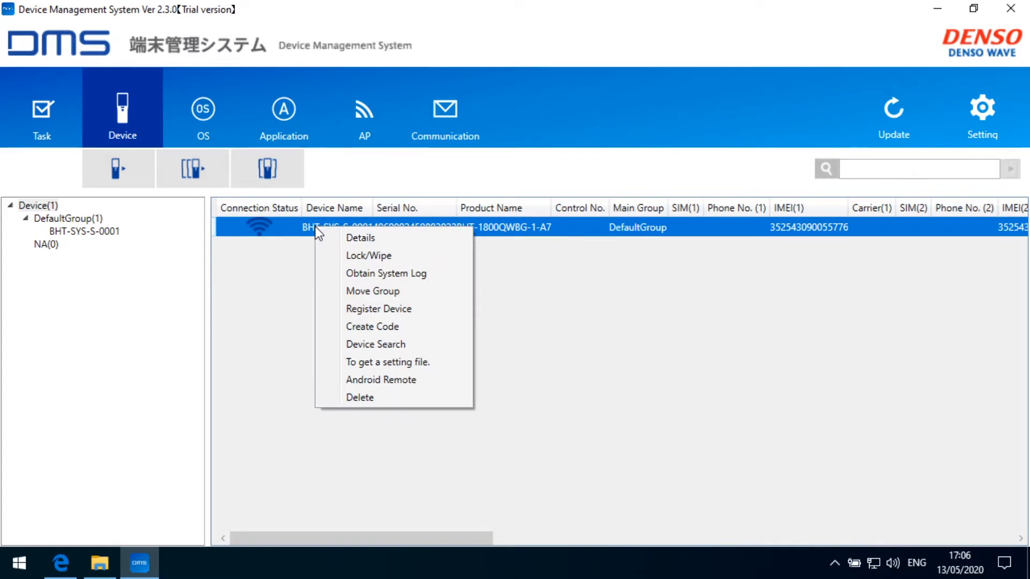
{"action": "left_click", "coordinate": [362, 237]}
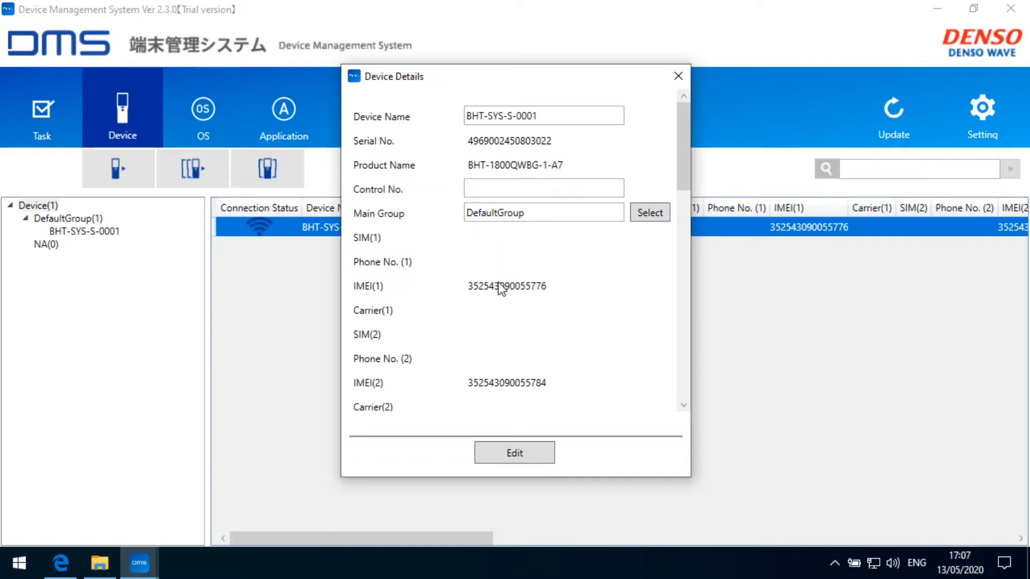
{"action": "left_click", "coordinate": [553, 116]}
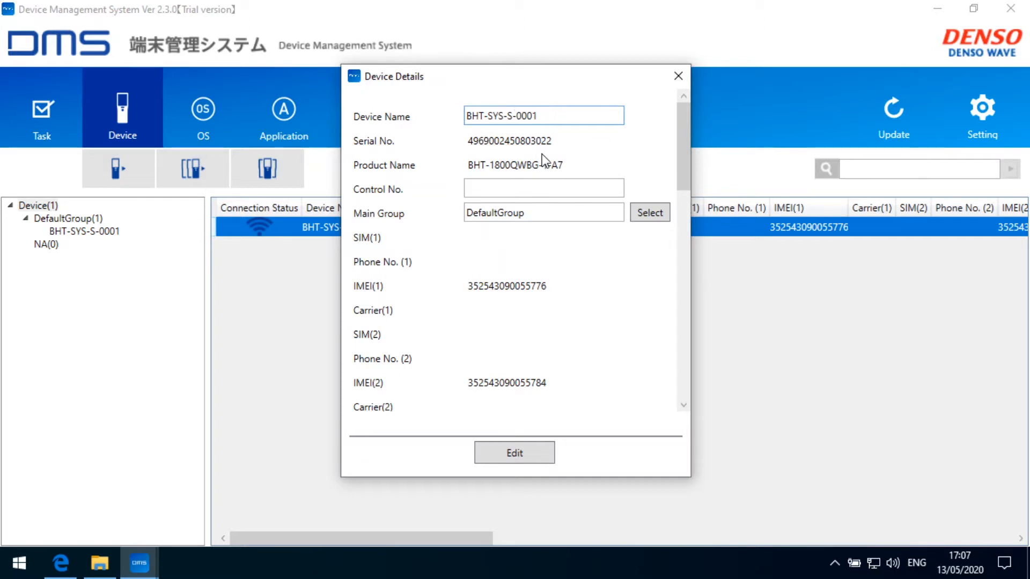
{"action": "left_click", "coordinate": [492, 189]}
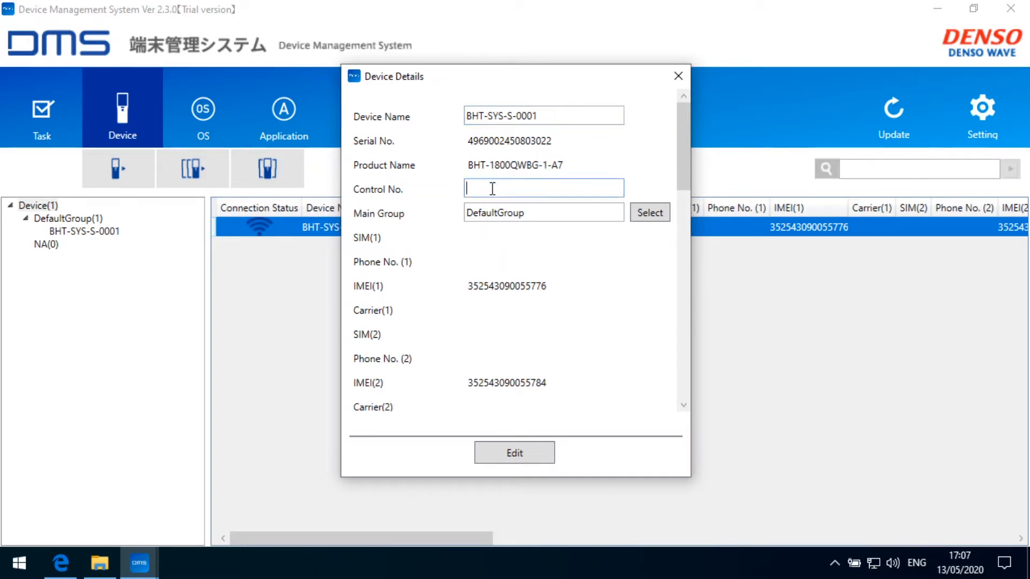
{"action": "type", "text": "1234"}
Look over the Message1–3 fields and save the edited device details.
{"action": "scroll", "coordinate": [594, 272], "scroll_direction": "down", "scroll_amount": 5}
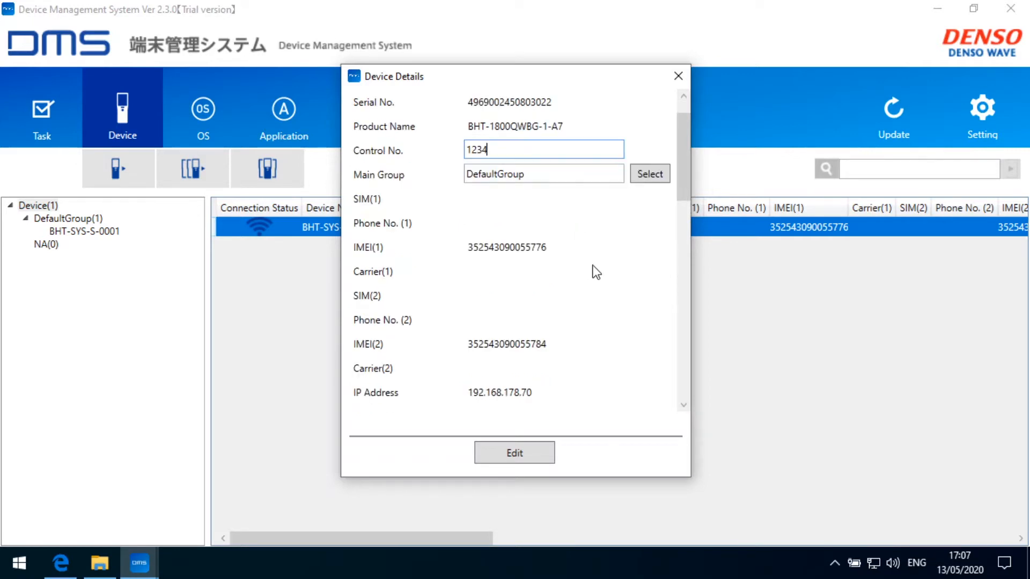
{"action": "scroll", "coordinate": [594, 273], "scroll_direction": "down", "scroll_amount": 3}
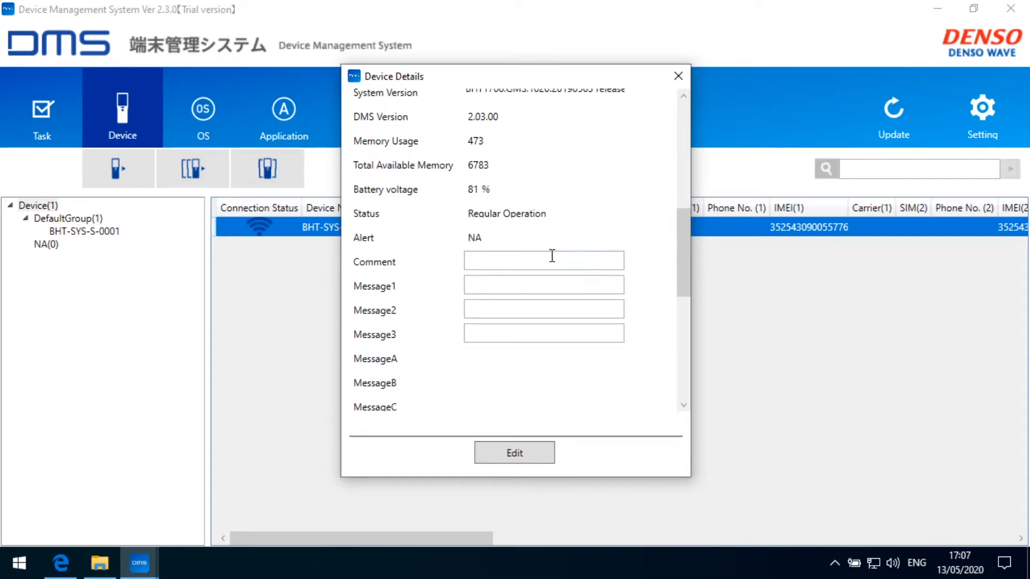
{"action": "scroll", "coordinate": [534, 326], "scroll_direction": "down", "scroll_amount": 1}
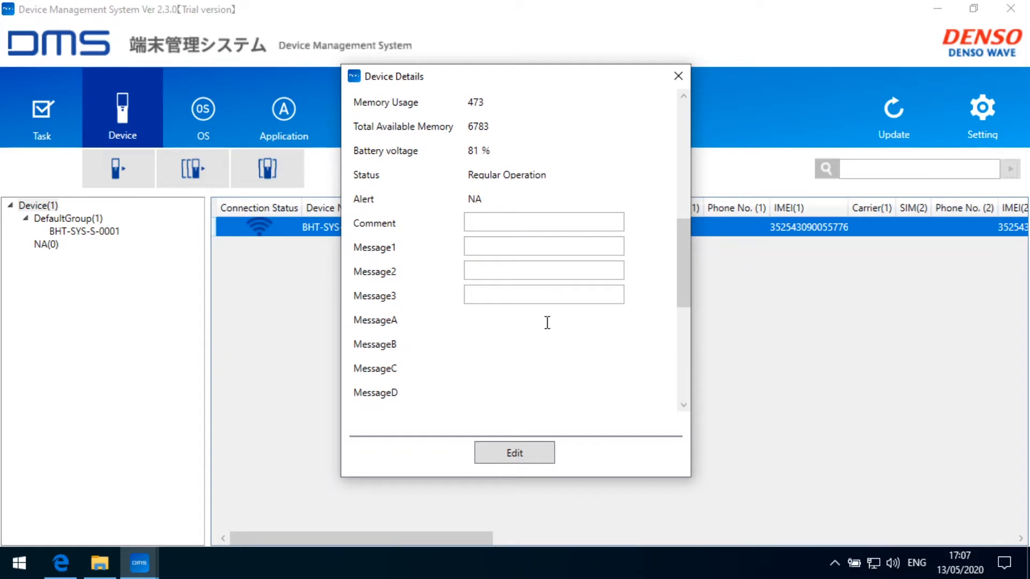
{"action": "left_click", "coordinate": [510, 248]}
{"action": "left_click", "coordinate": [522, 269]}
{"action": "left_click", "coordinate": [545, 288]}
{"action": "left_click", "coordinate": [538, 265]}
{"action": "scroll", "coordinate": [539, 267], "scroll_direction": "up", "scroll_amount": 10}
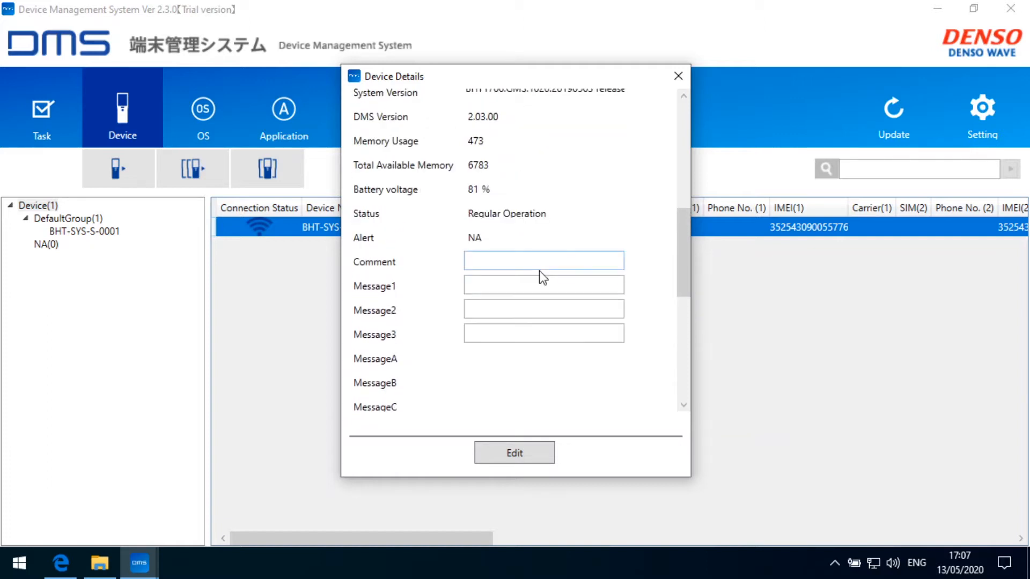
{"action": "scroll", "coordinate": [538, 272], "scroll_direction": "up", "scroll_amount": 3}
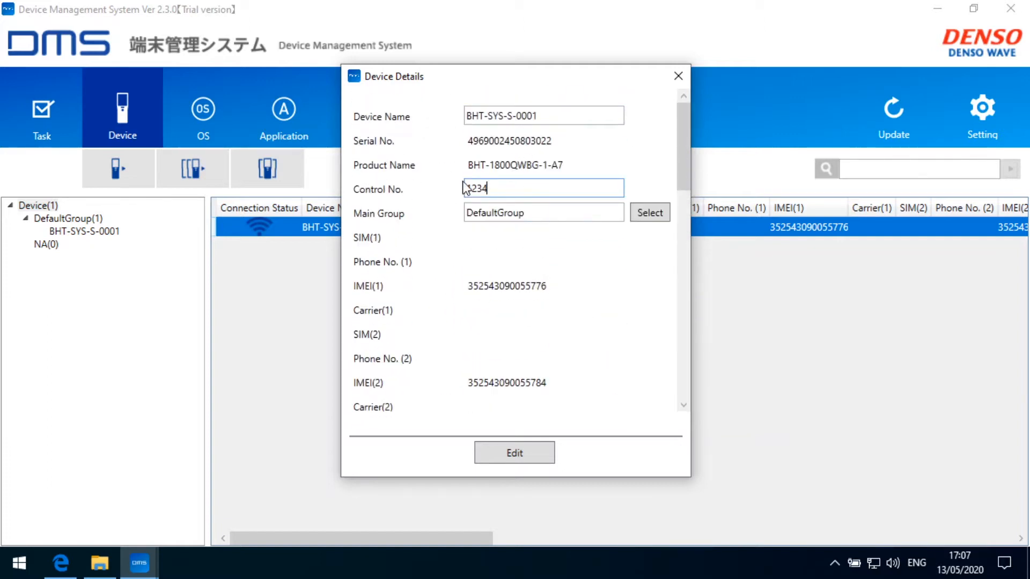
{"action": "left_click", "coordinate": [523, 452]}
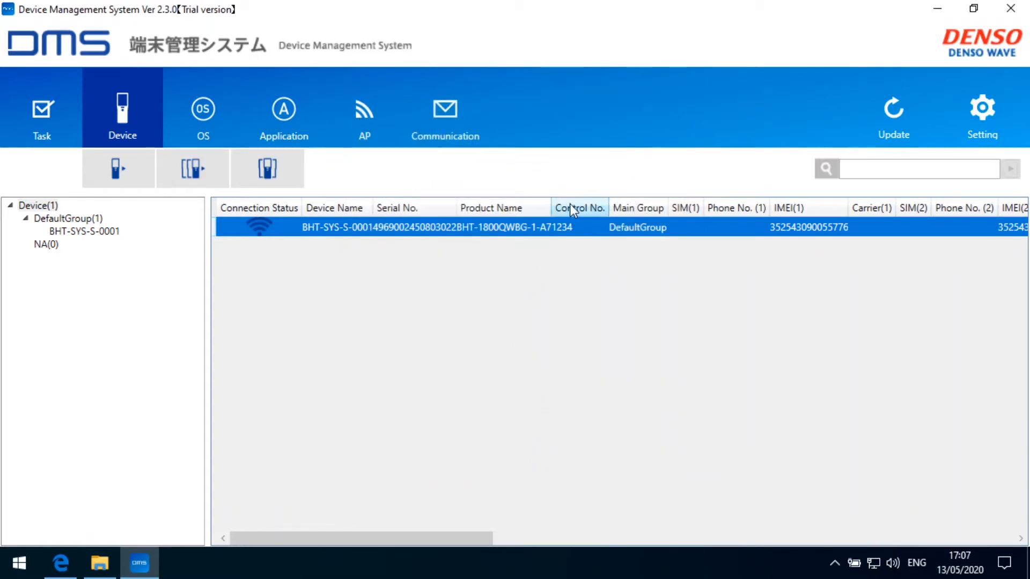
Widen the Product Name column, then dismiss the device row's context menu unused.
{"action": "left_click_drag", "start_coordinate": [550, 205], "coordinate": [574, 205]}
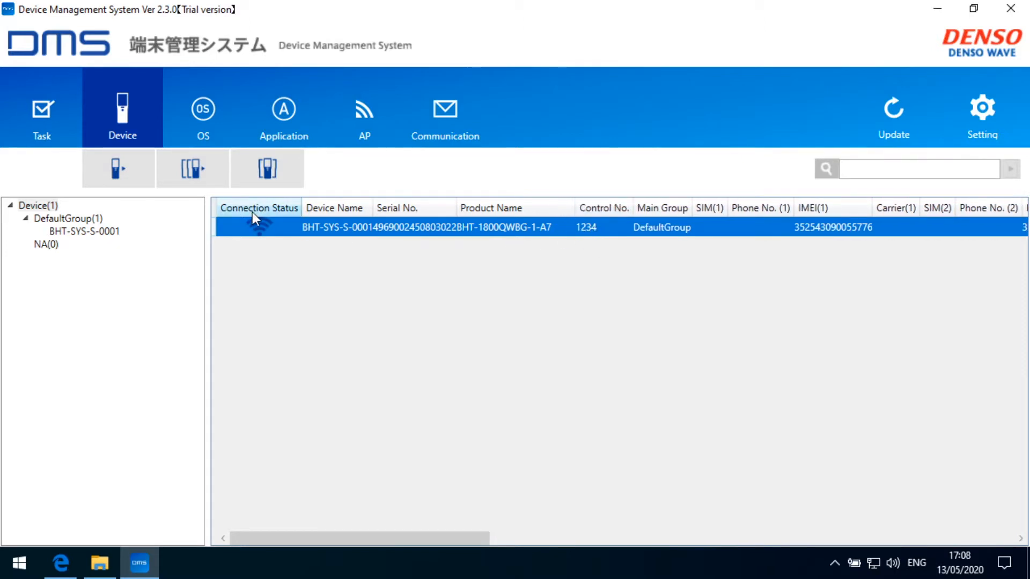
{"action": "right_click", "coordinate": [275, 227]}
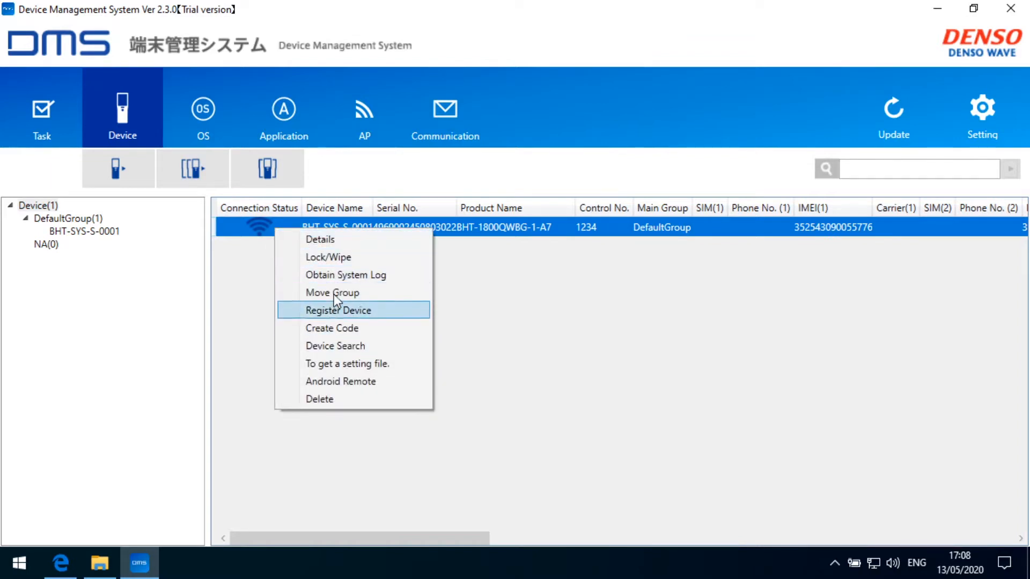
{"action": "left_click", "coordinate": [488, 290]}
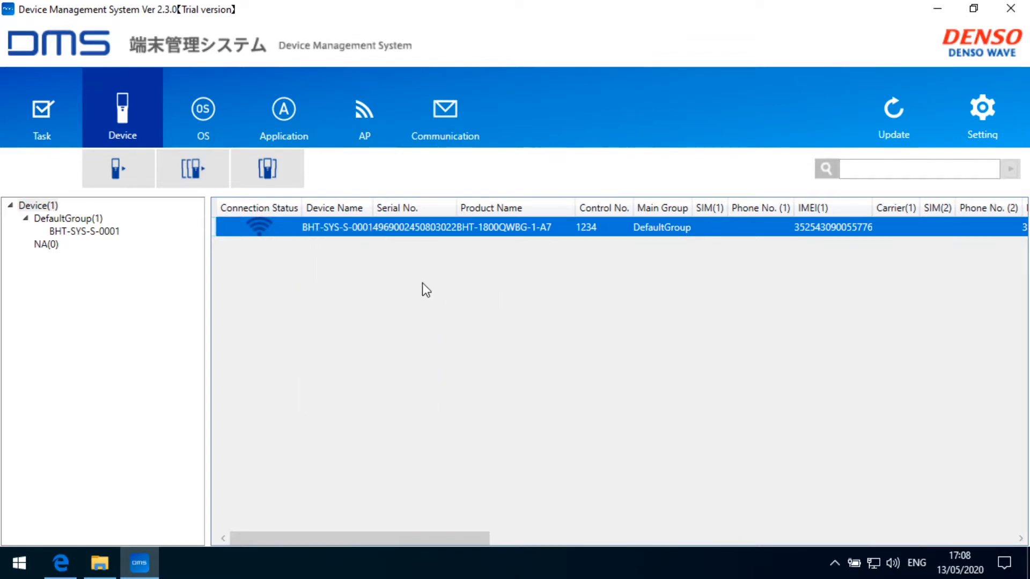
Open and close the device details from the group tree, deleting nothing.
{"action": "right_click", "coordinate": [84, 235]}
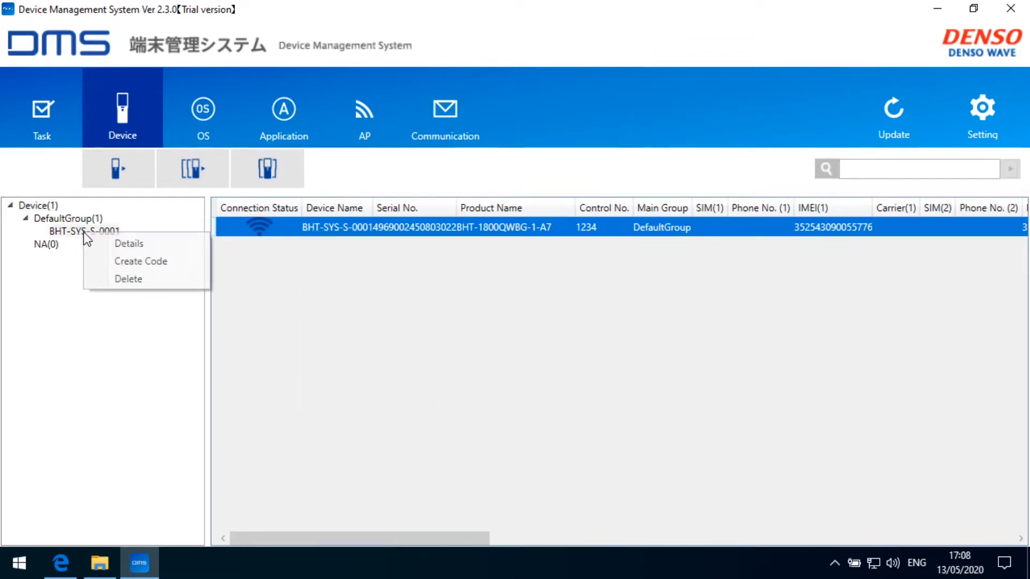
{"action": "left_click", "coordinate": [125, 242]}
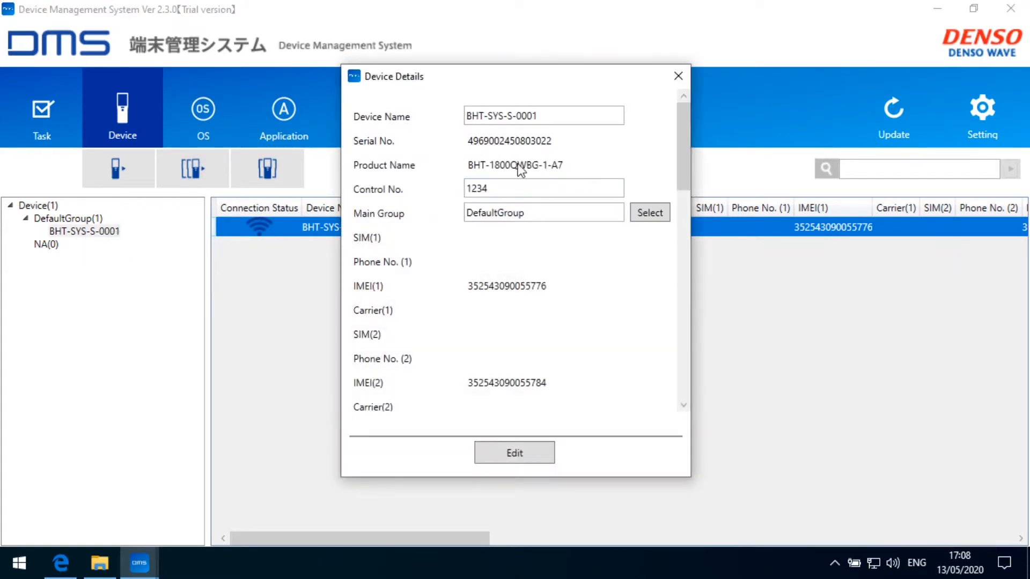
{"action": "left_click", "coordinate": [677, 75]}
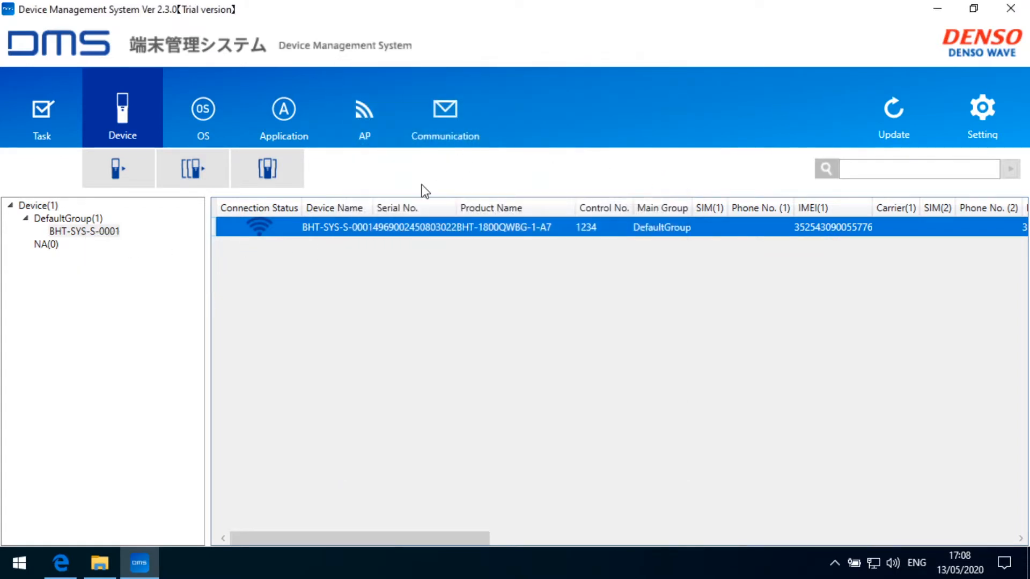
{"action": "right_click", "coordinate": [101, 229]}
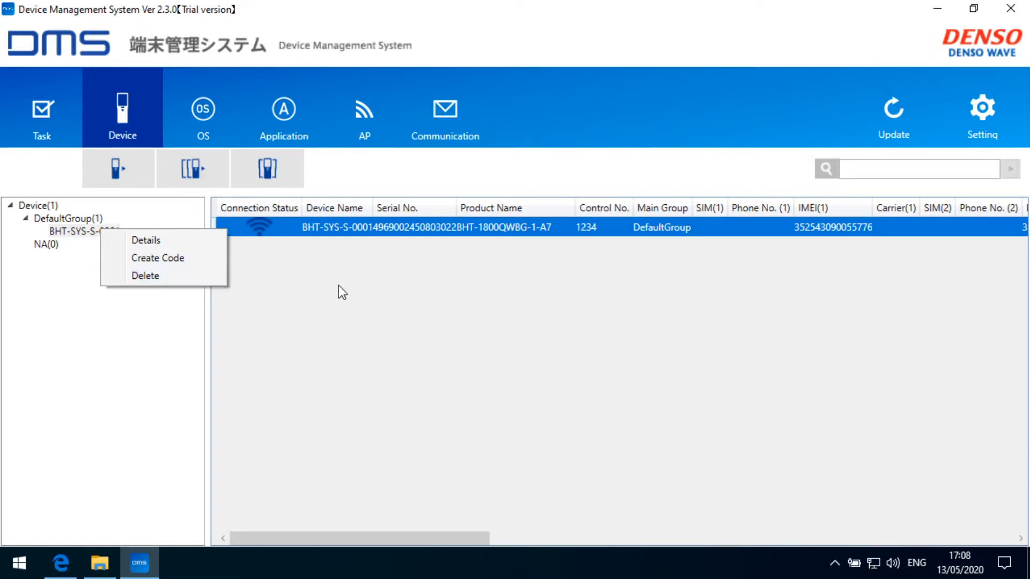
{"action": "left_click", "coordinate": [334, 255]}
{"action": "right_click", "coordinate": [339, 227]}
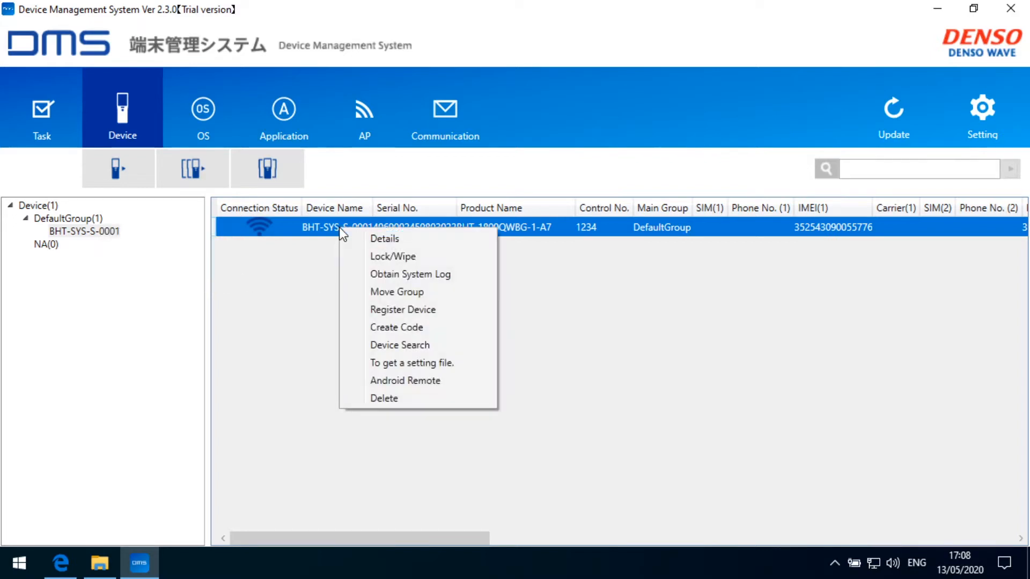
{"action": "left_click", "coordinate": [396, 257]}
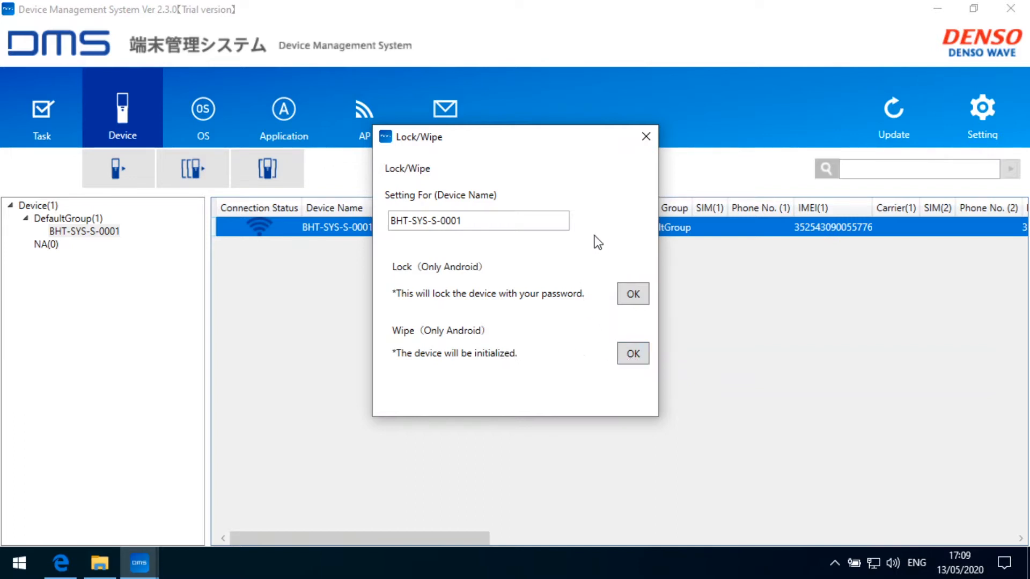
{"action": "left_click", "coordinate": [645, 135]}
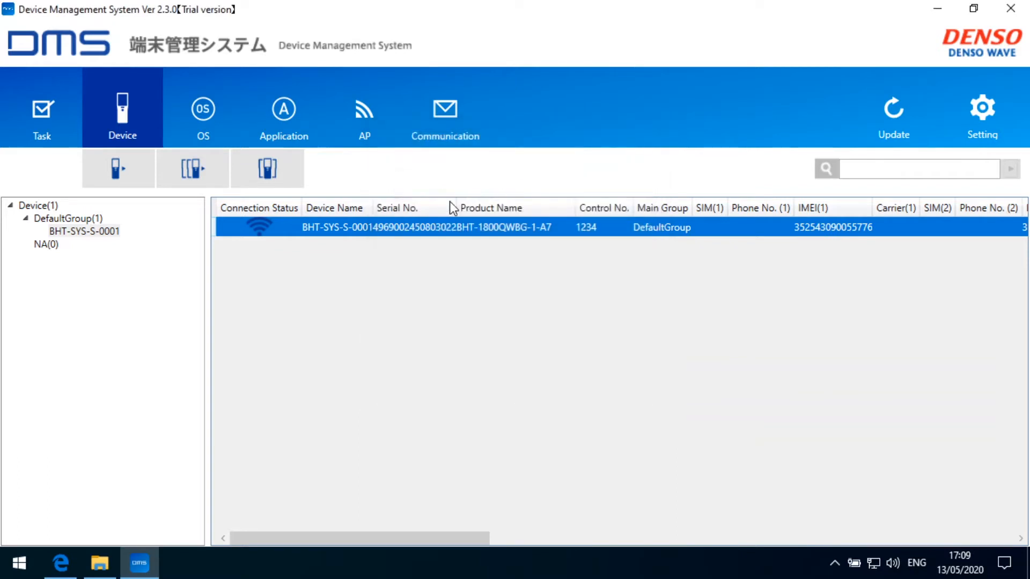
{"action": "right_click", "coordinate": [372, 228]}
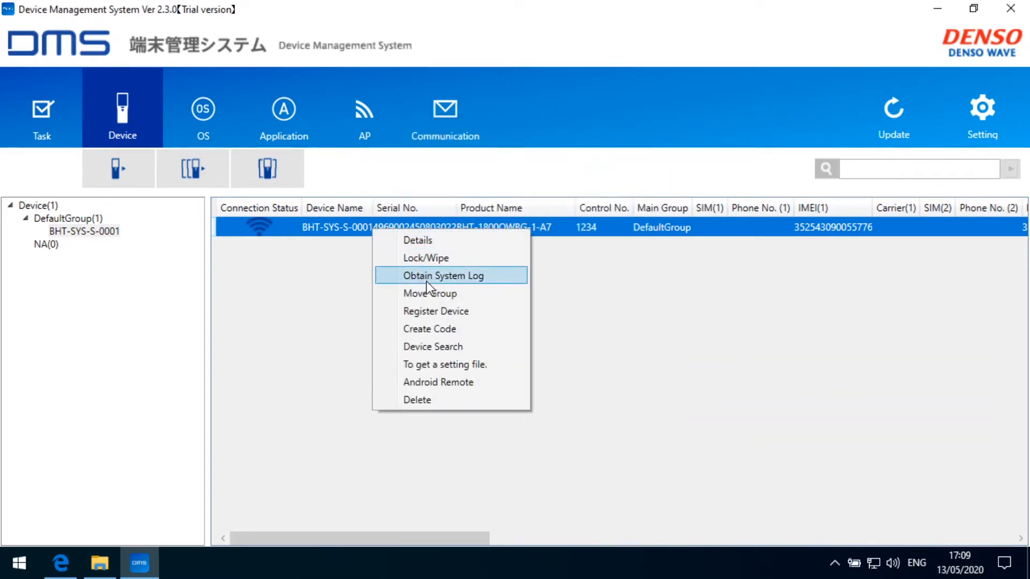
{"action": "left_click", "coordinate": [439, 276]}
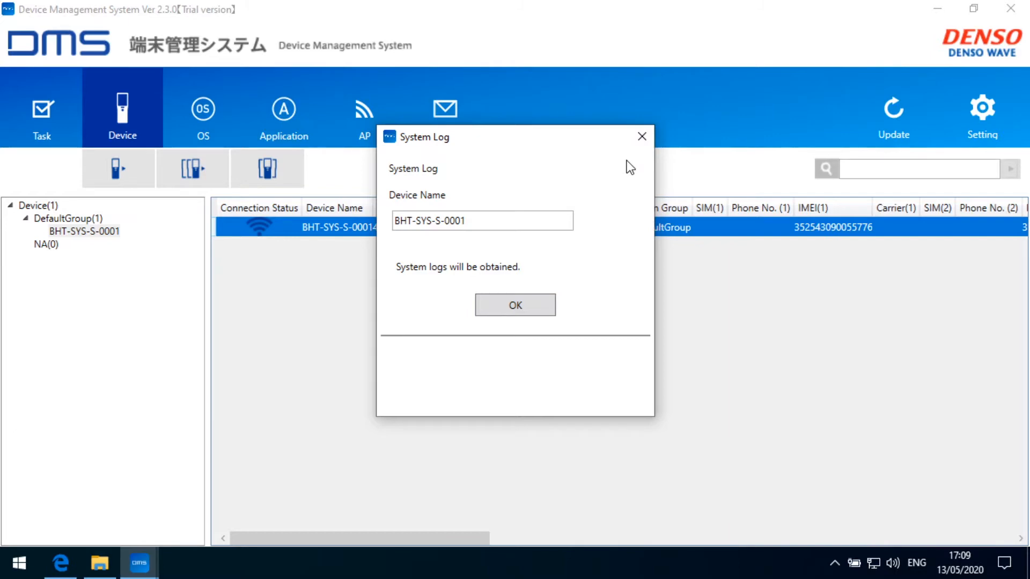
{"action": "left_click", "coordinate": [642, 137]}
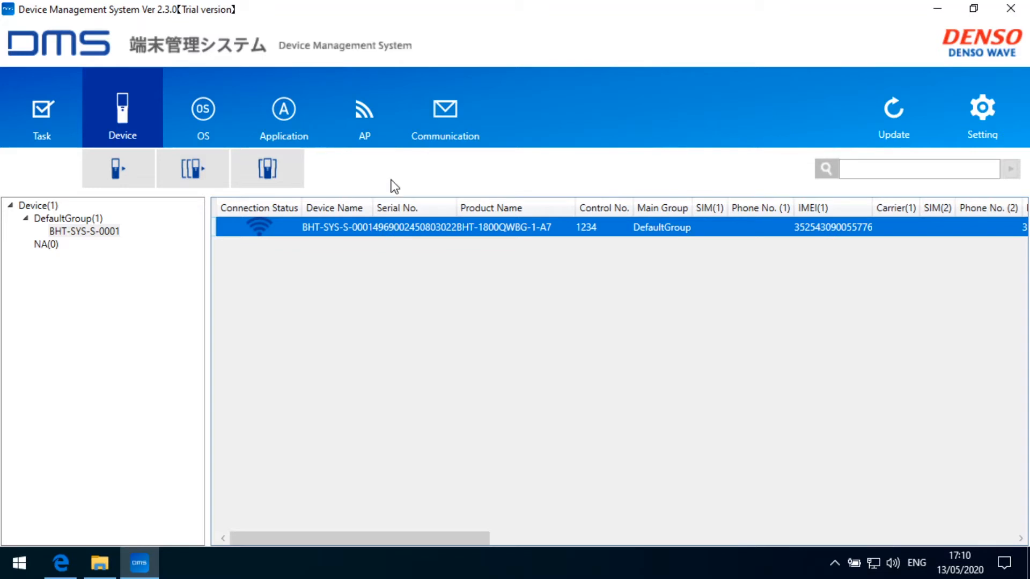
Back out of Move Group without moving the device, then open its Repair Registration.
{"action": "right_click", "coordinate": [354, 226]}
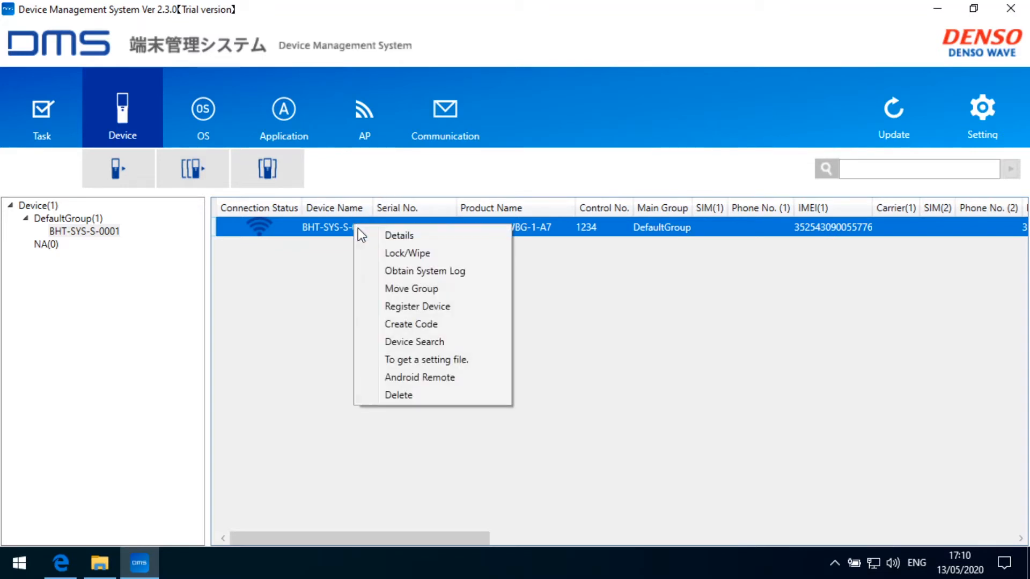
{"action": "left_click", "coordinate": [424, 290]}
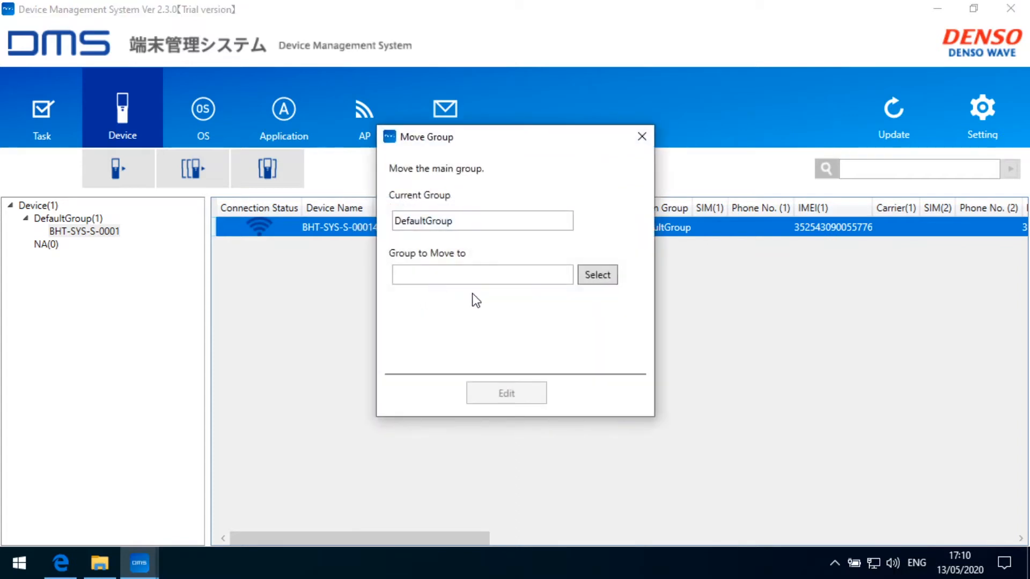
{"action": "left_click", "coordinate": [581, 277]}
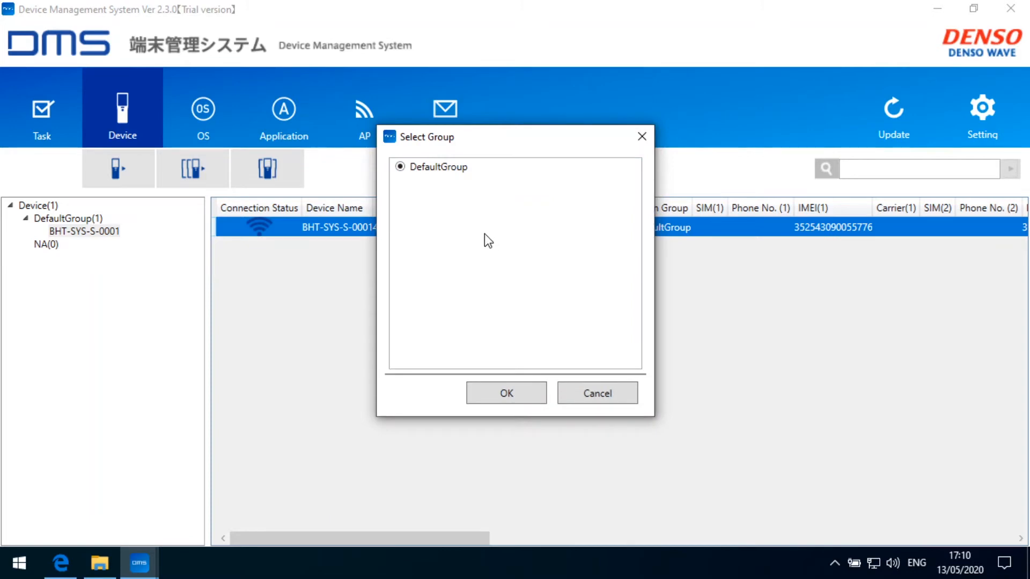
{"action": "left_click", "coordinate": [584, 394]}
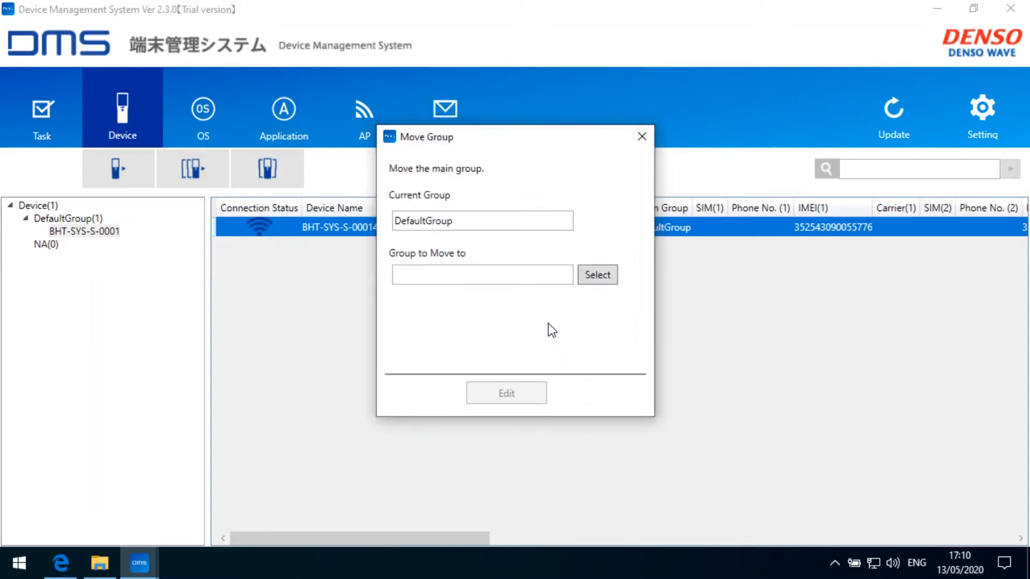
{"action": "left_click", "coordinate": [641, 137]}
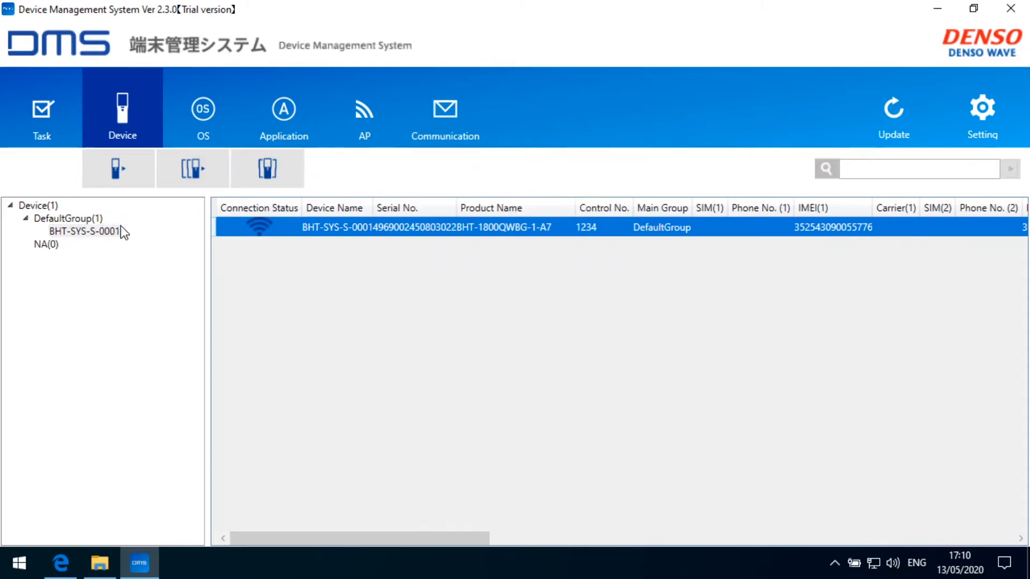
{"action": "right_click", "coordinate": [334, 230]}
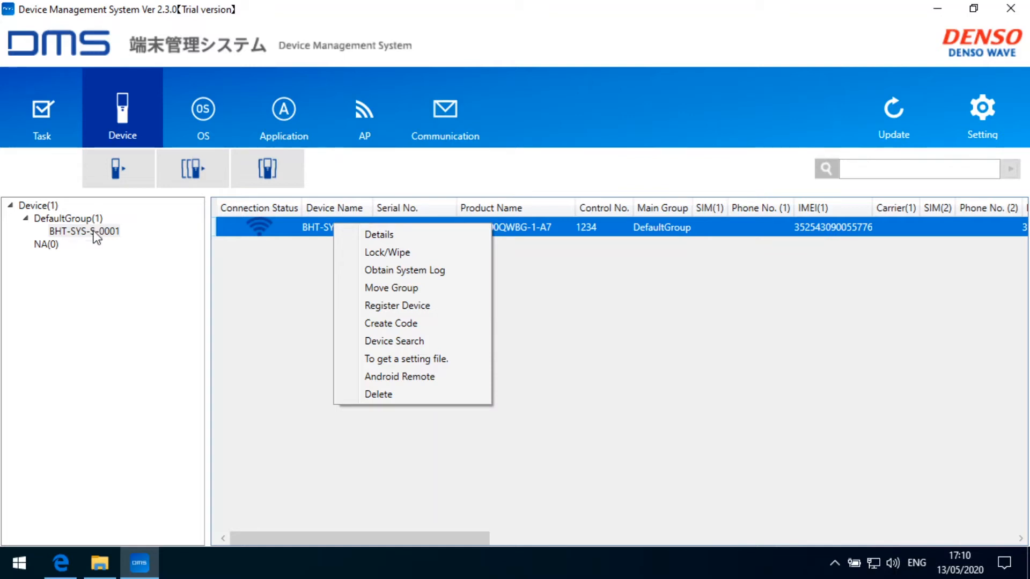
{"action": "left_click", "coordinate": [410, 304]}
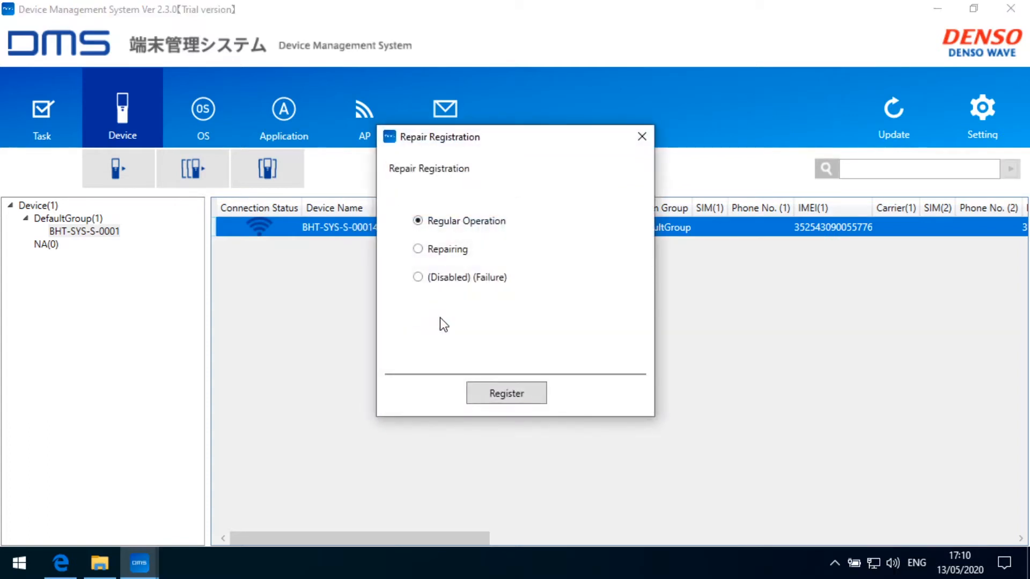
Close Repair Registration for BHT-SYS-S-0001 without registering a repair.
{"action": "left_click", "coordinate": [641, 137]}
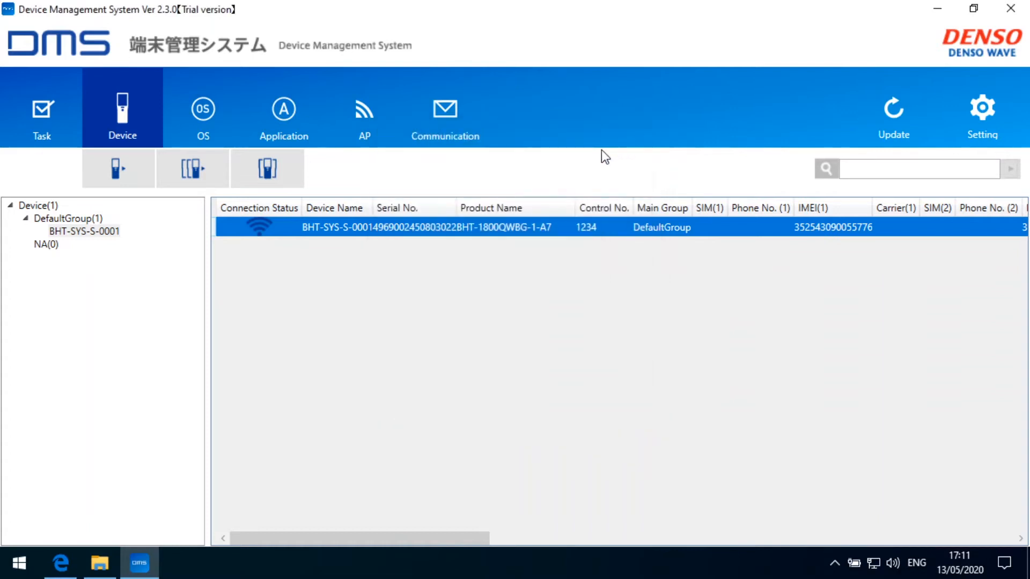
Create a QR registration code for BHT-SYS-S-0001 using access point HausAmSee with DHCP.
{"action": "right_click", "coordinate": [392, 226]}
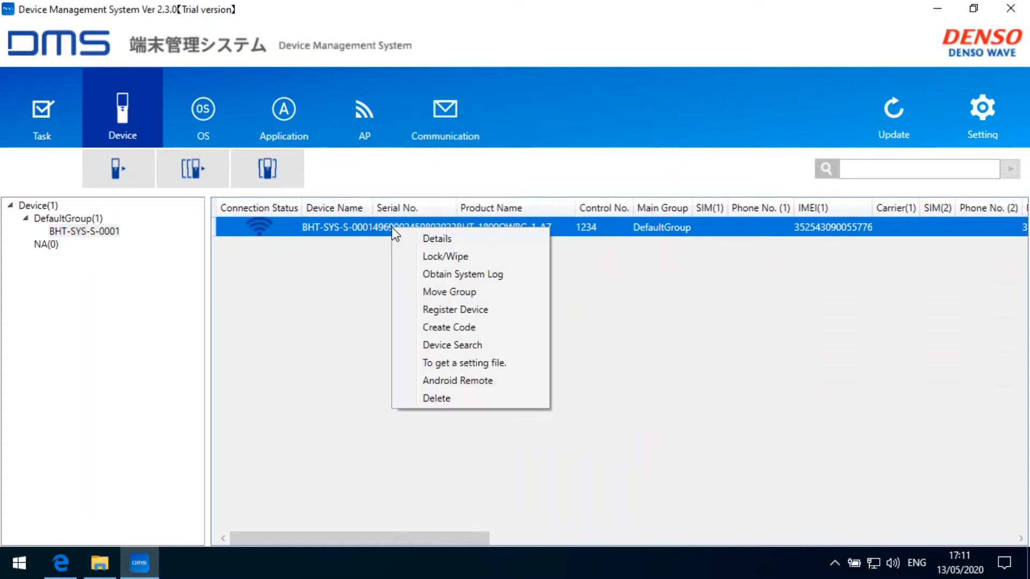
{"action": "left_click", "coordinate": [456, 331]}
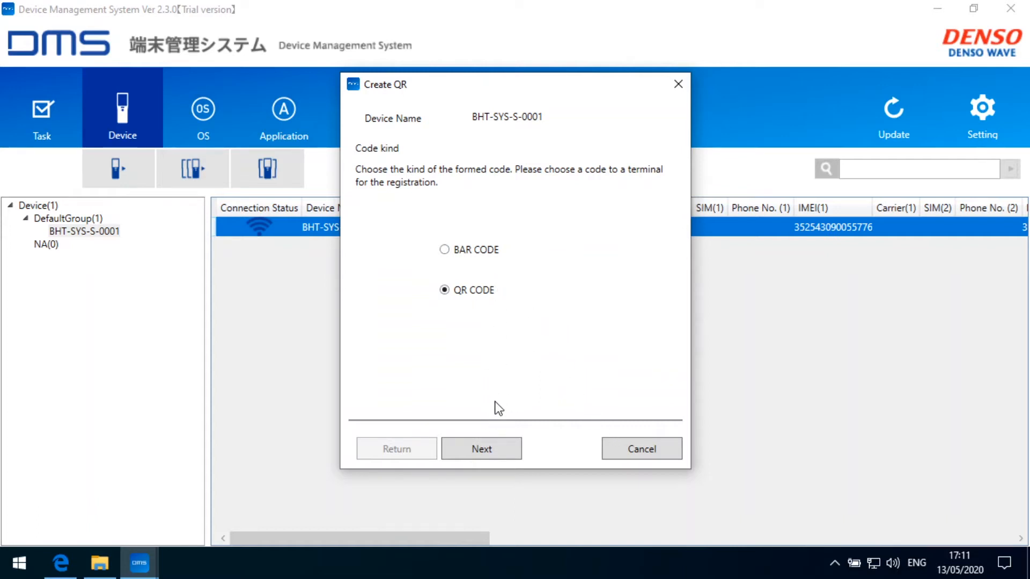
{"action": "left_click", "coordinate": [485, 447]}
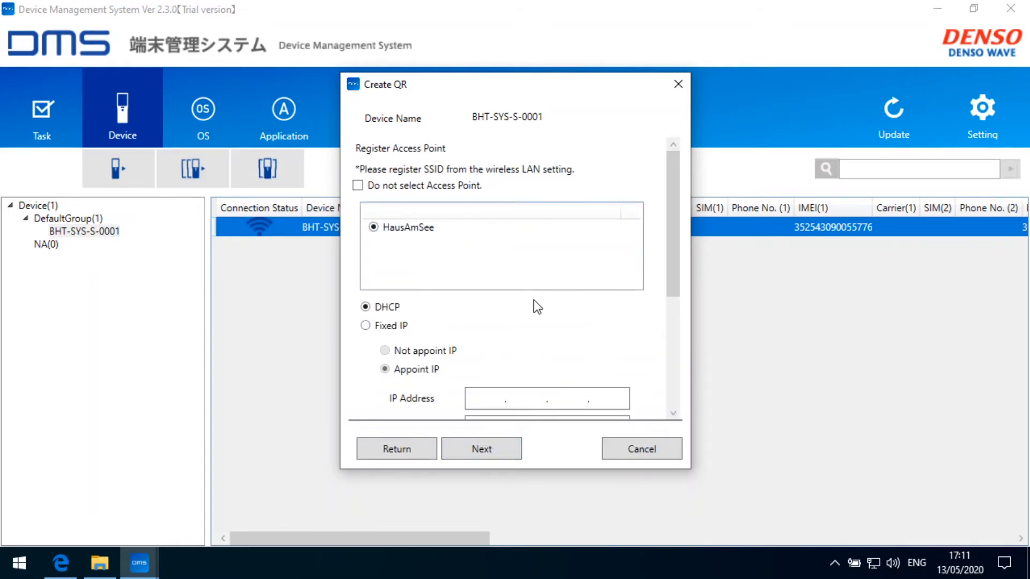
{"action": "scroll", "coordinate": [534, 303], "scroll_direction": "down", "scroll_amount": 5}
{"action": "scroll", "coordinate": [540, 313], "scroll_direction": "down", "scroll_amount": 1}
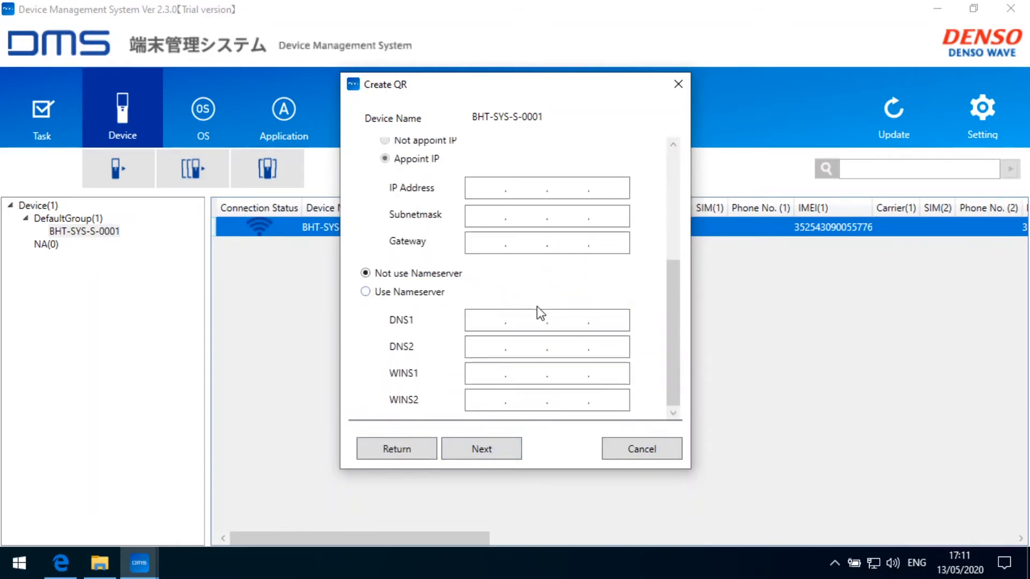
{"action": "scroll", "coordinate": [536, 306], "scroll_direction": "up", "scroll_amount": 6}
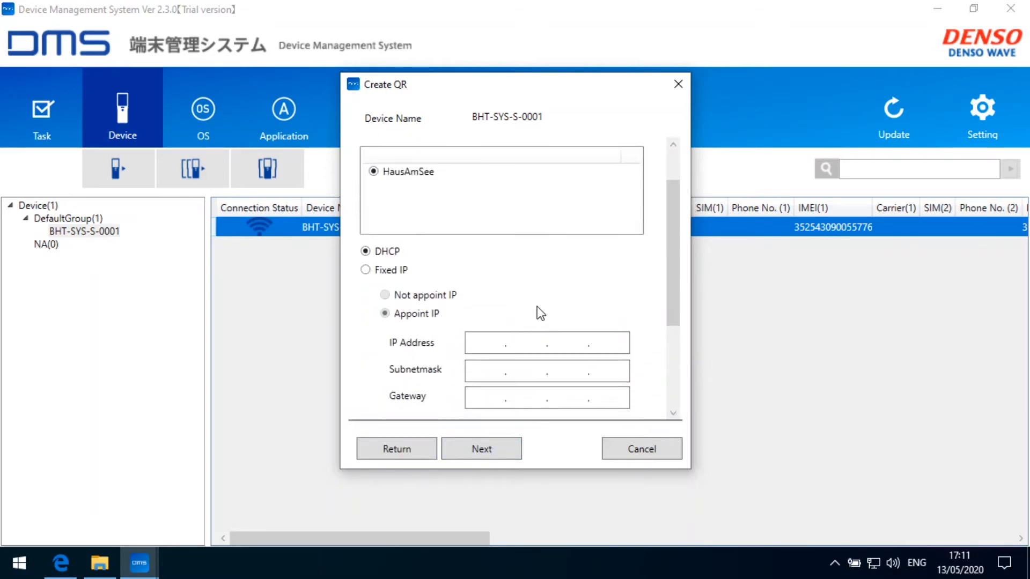
{"action": "left_click", "coordinate": [487, 446]}
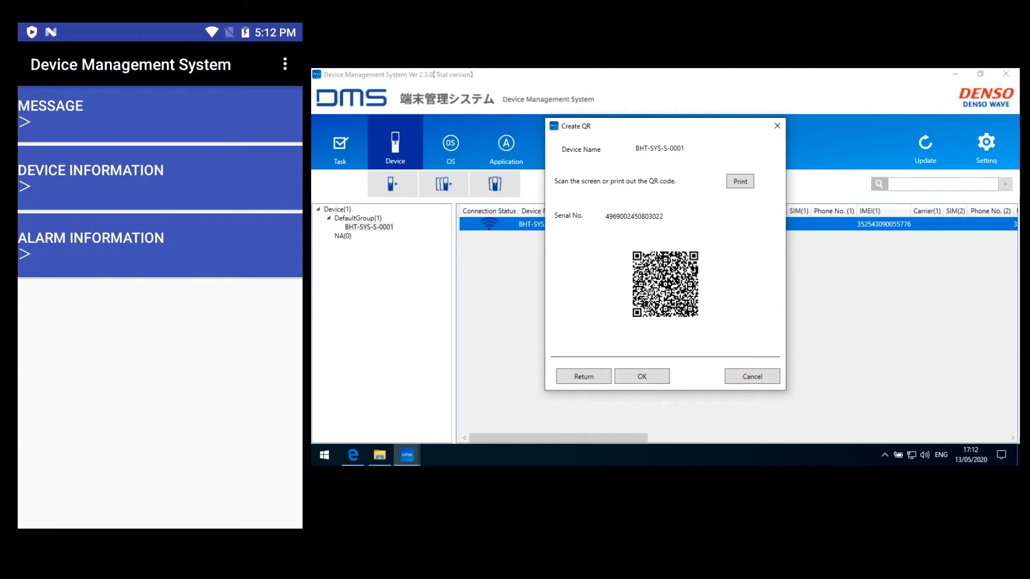
On the handheld, relaunch the Device Management System app and go to its Settings.
{"action": "right_click", "coordinate": [185, 321]}
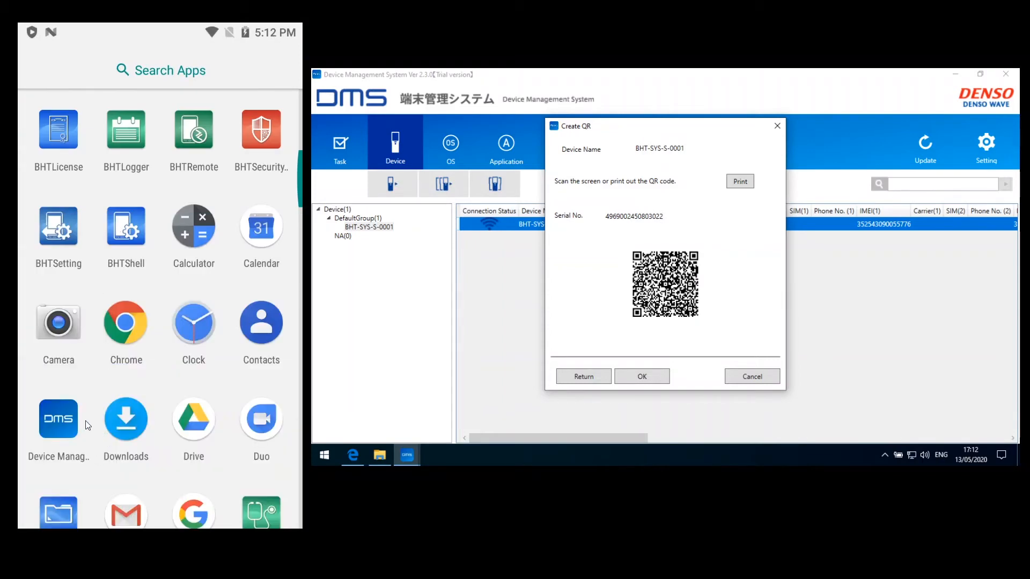
{"action": "right_click", "coordinate": [143, 452]}
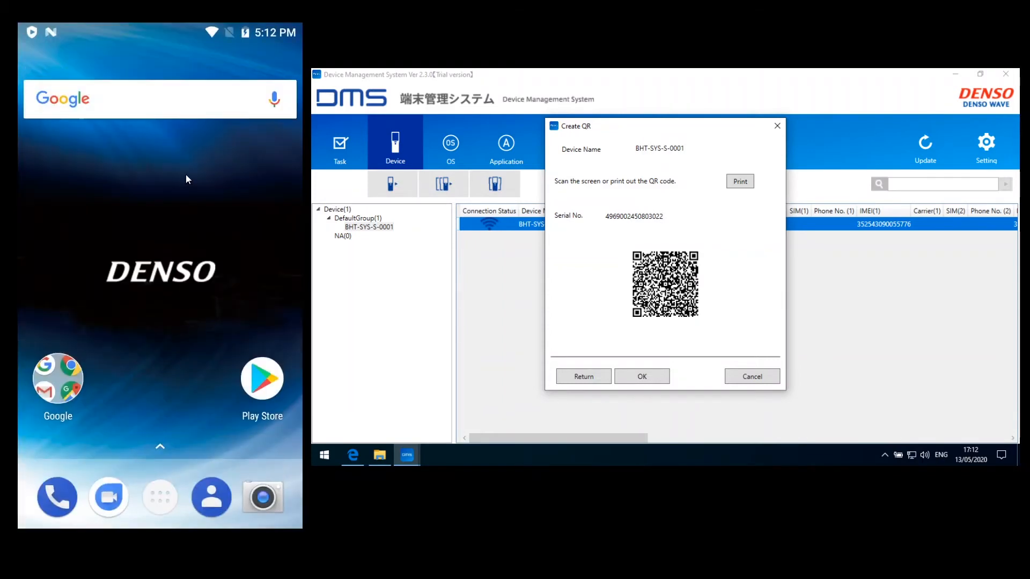
{"action": "left_click", "coordinate": [160, 498]}
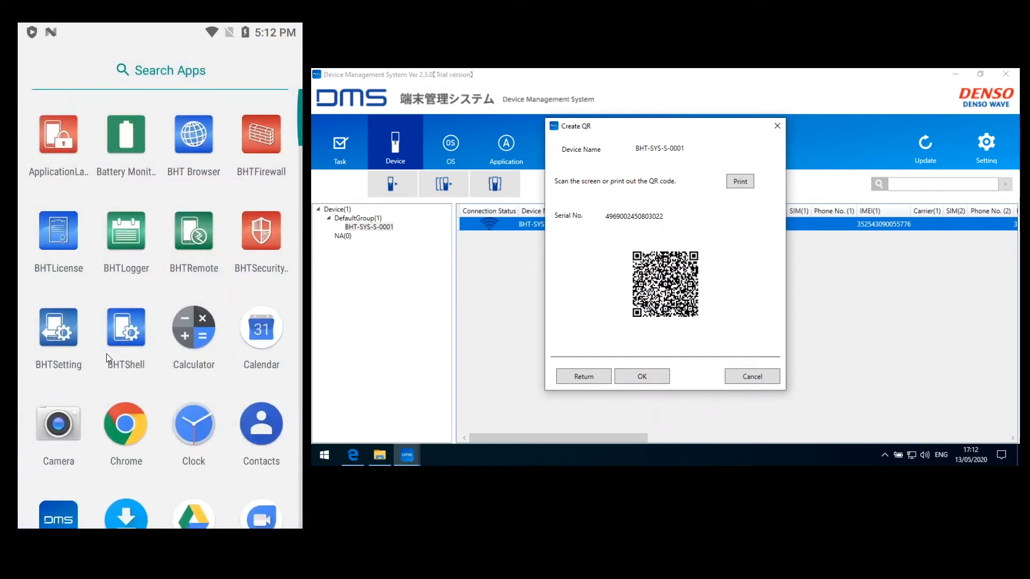
{"action": "scroll", "coordinate": [107, 352], "scroll_direction": "down", "scroll_amount": 2}
{"action": "left_click", "coordinate": [69, 416]}
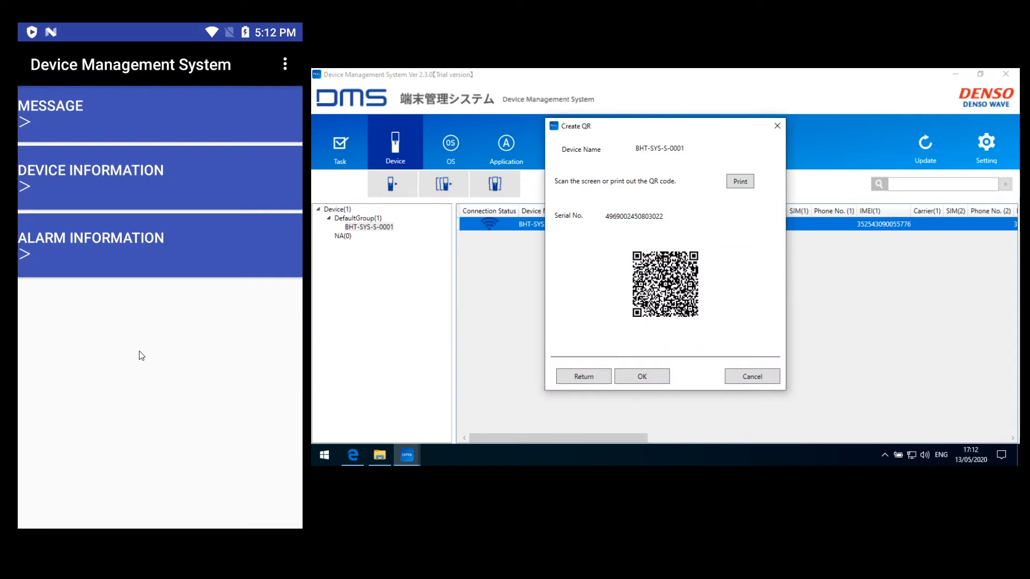
{"action": "left_click", "coordinate": [286, 65]}
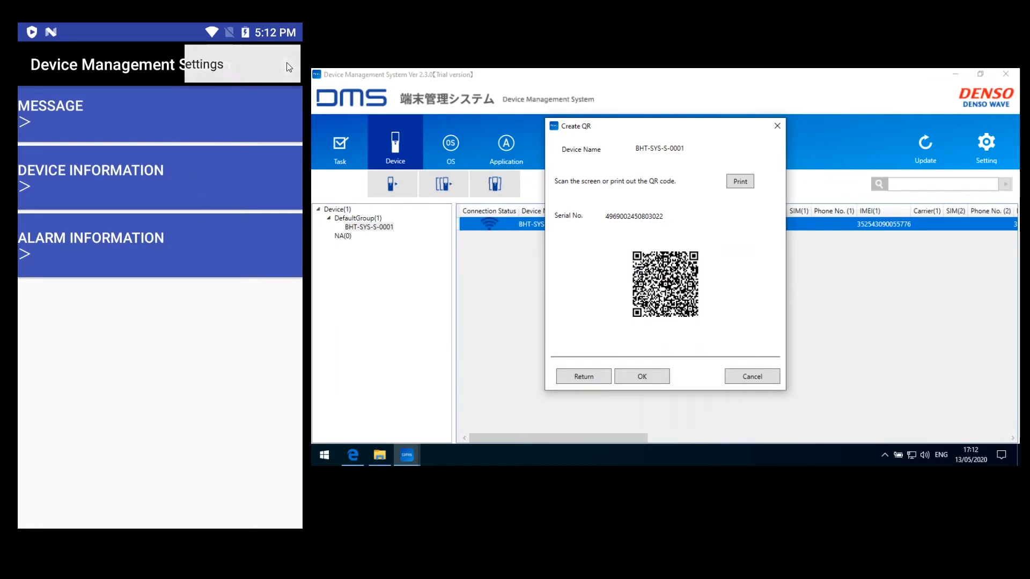
{"action": "left_click", "coordinate": [192, 66]}
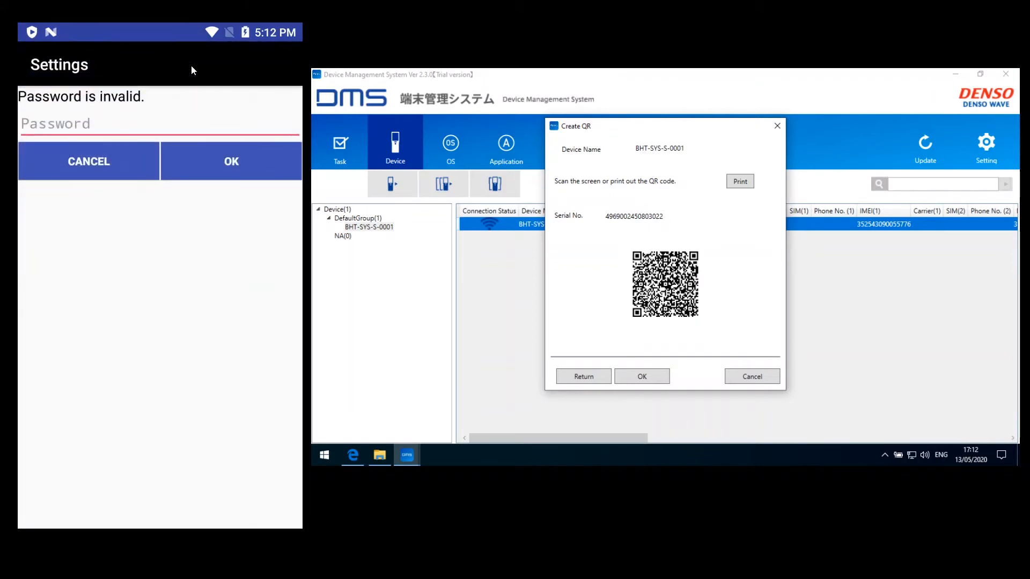
Enter the settings password to unlock the app's Settings menu.
{"action": "left_click", "coordinate": [114, 125]}
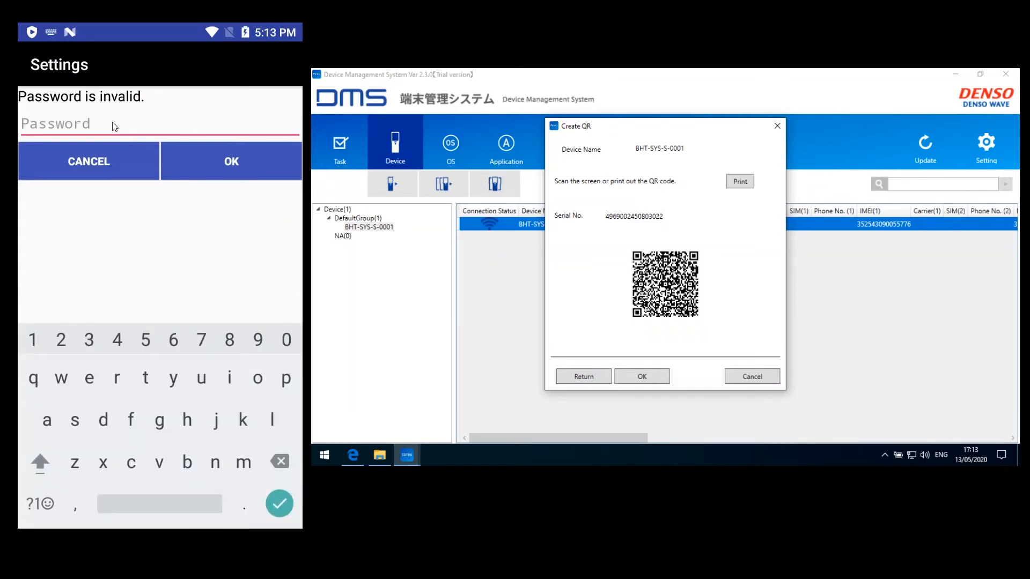
{"action": "type", "text": "12345678"}
{"action": "left_click", "coordinate": [213, 163]}
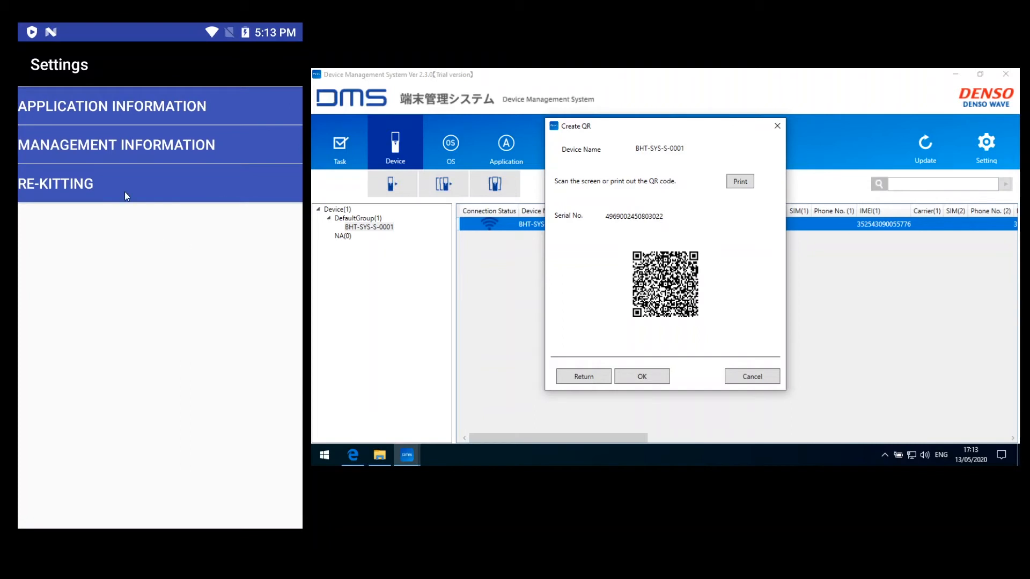
Review Application Information and Management Information, then choose Re-Kitting.
{"action": "left_click", "coordinate": [149, 106]}
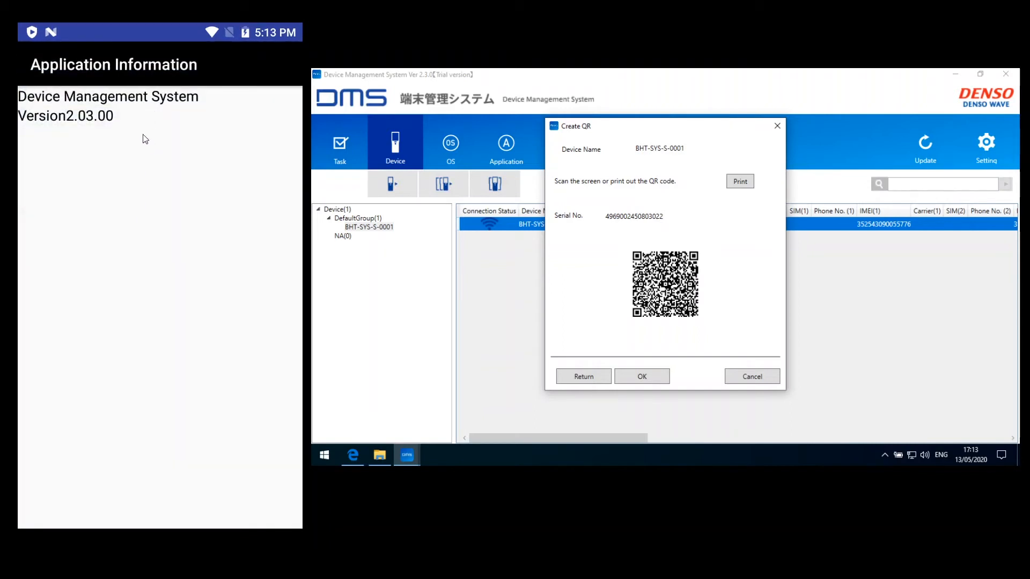
{"action": "right_click", "coordinate": [149, 163]}
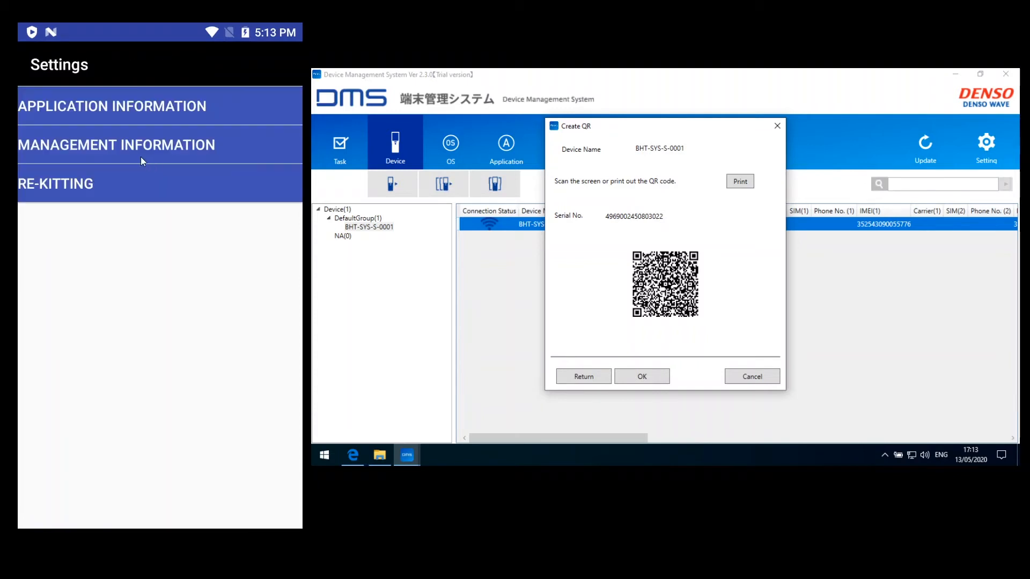
{"action": "left_click", "coordinate": [130, 149]}
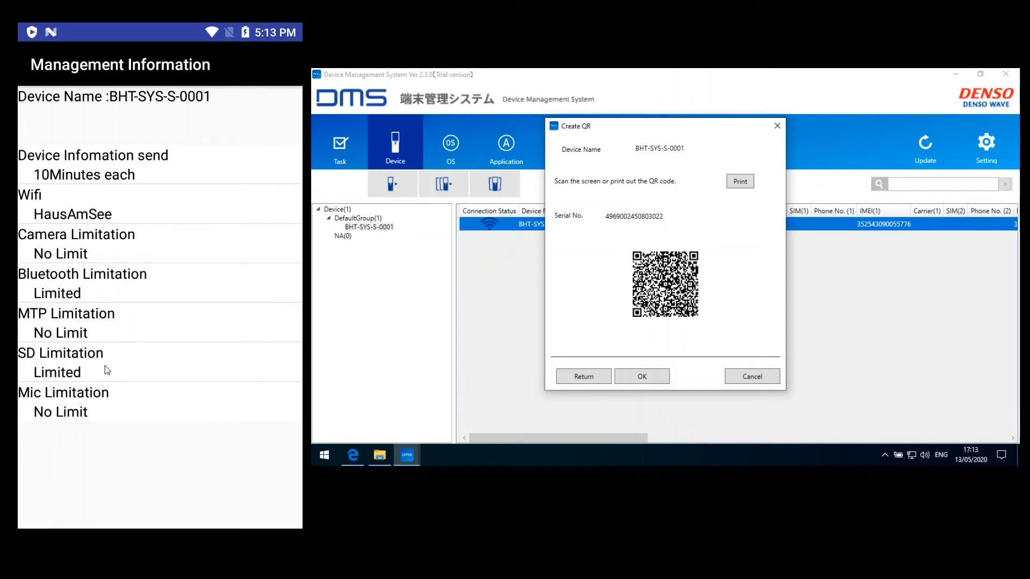
{"action": "right_click", "coordinate": [139, 286]}
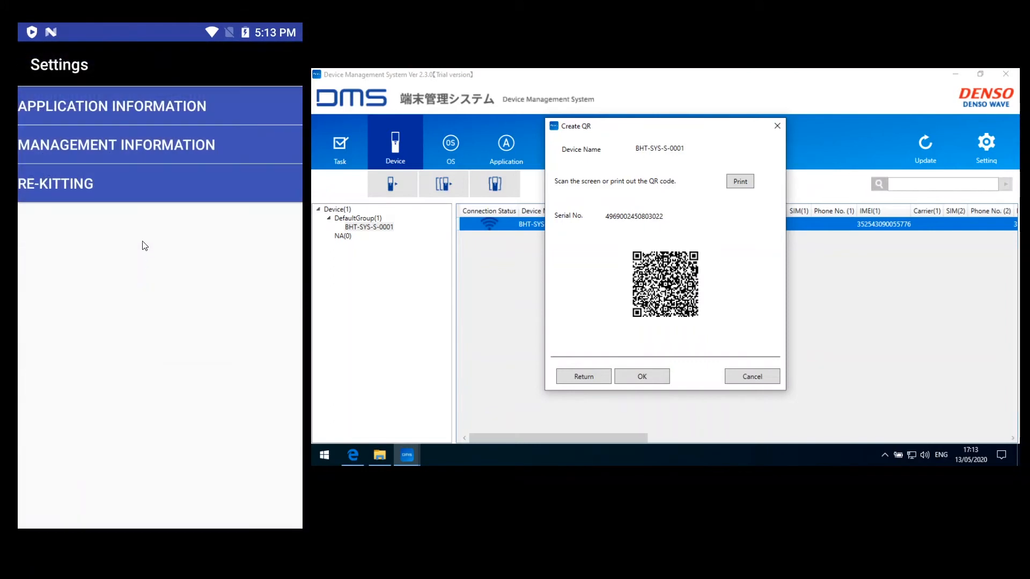
{"action": "left_click", "coordinate": [113, 184]}
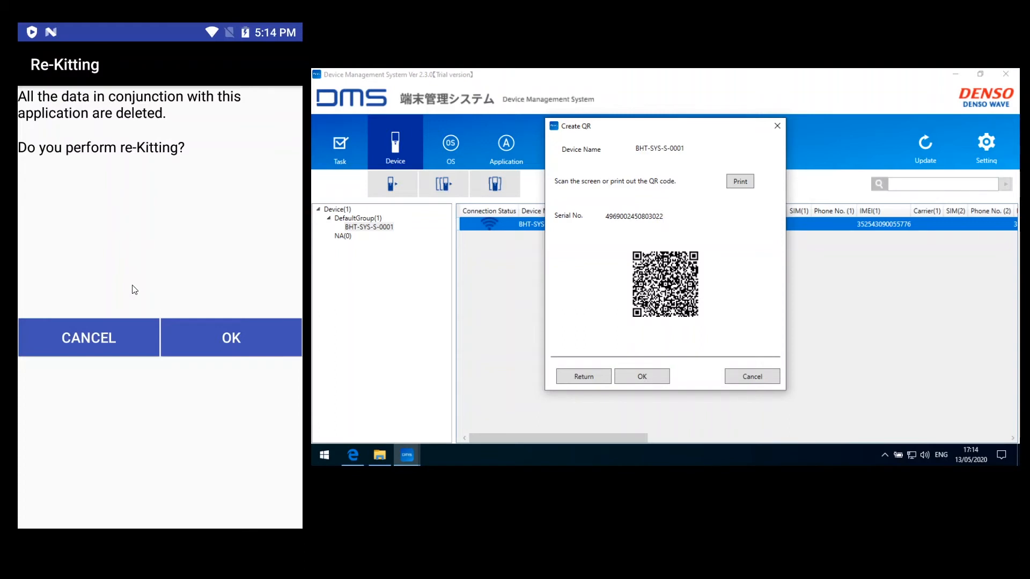
Cancel Re-Kitting so no data is deleted, then back out of the Settings password prompt.
{"action": "left_click", "coordinate": [105, 333]}
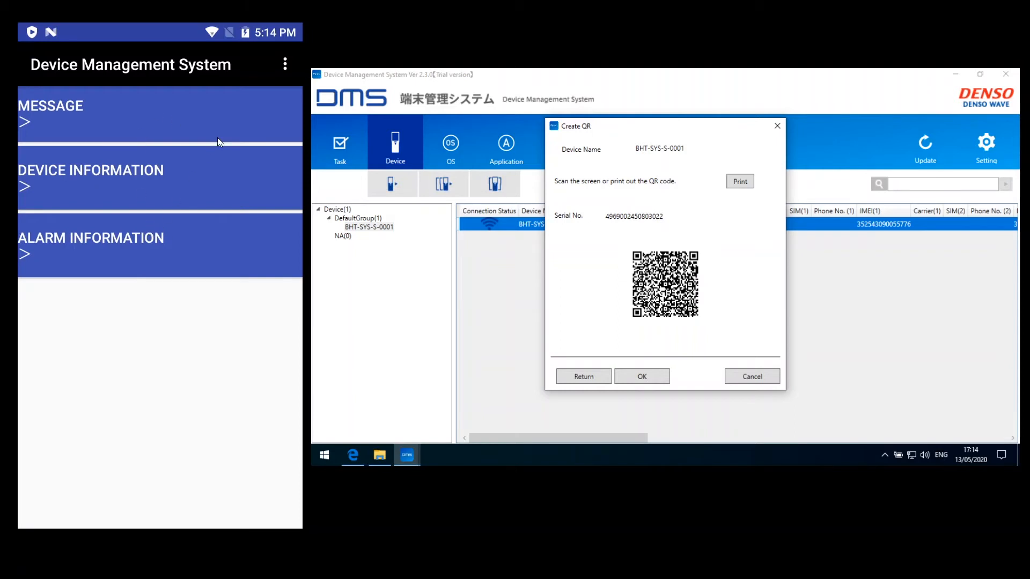
{"action": "left_click", "coordinate": [284, 66]}
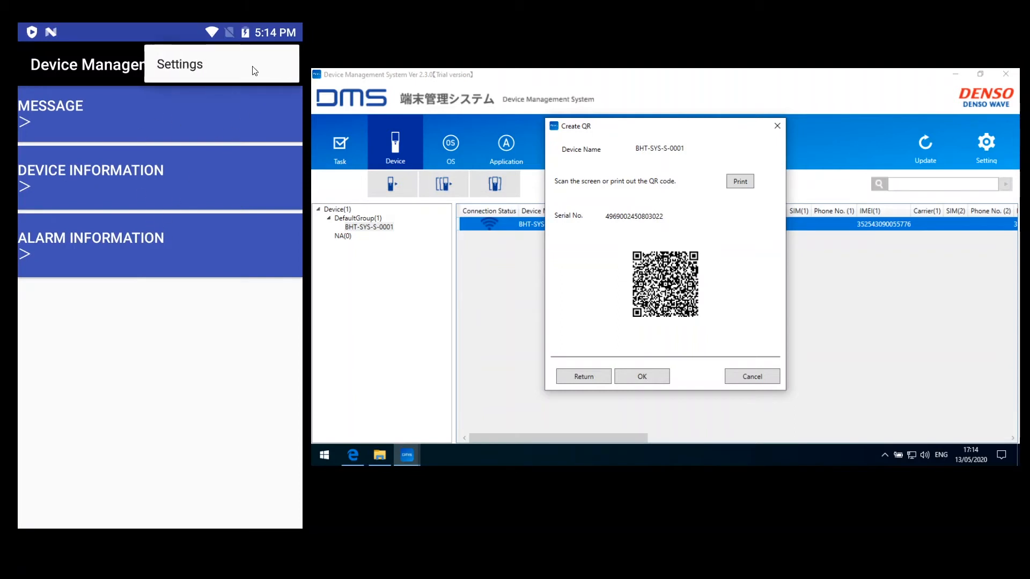
{"action": "left_click", "coordinate": [201, 66]}
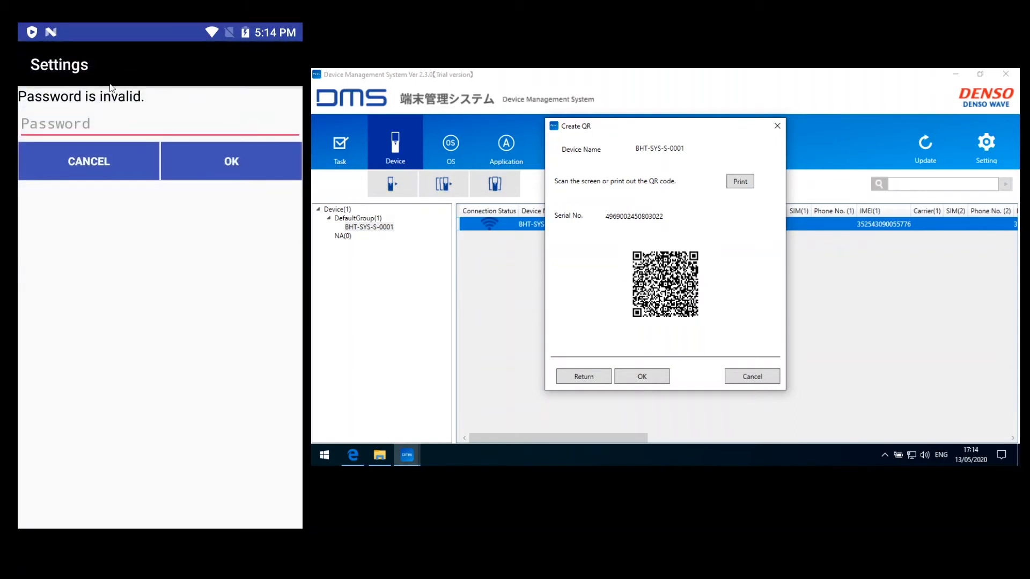
{"action": "left_click", "coordinate": [98, 170]}
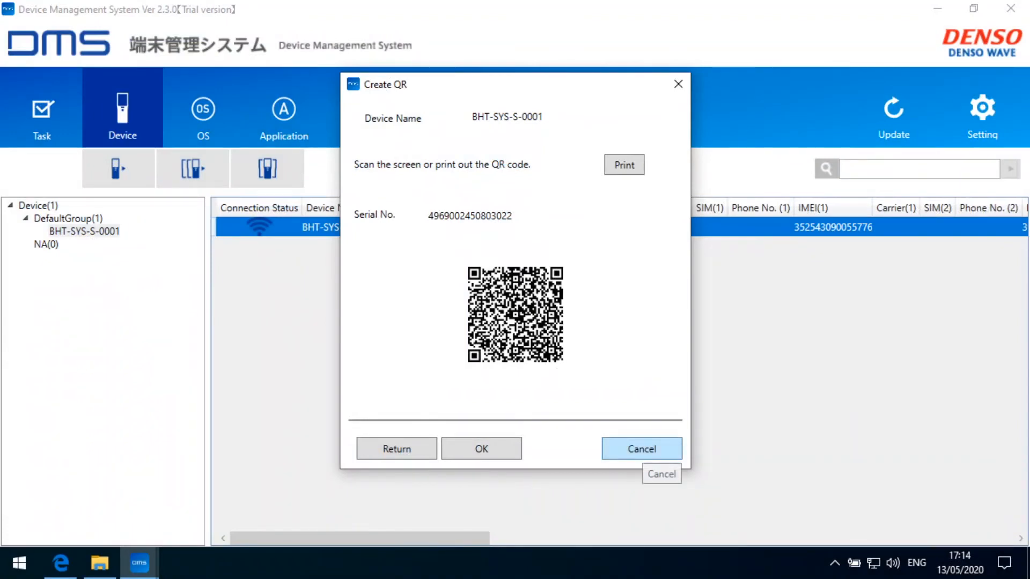
Dismiss the QR code without registering and start a Device Search for BHT-SYS-S-0001.
{"action": "left_click", "coordinate": [643, 449]}
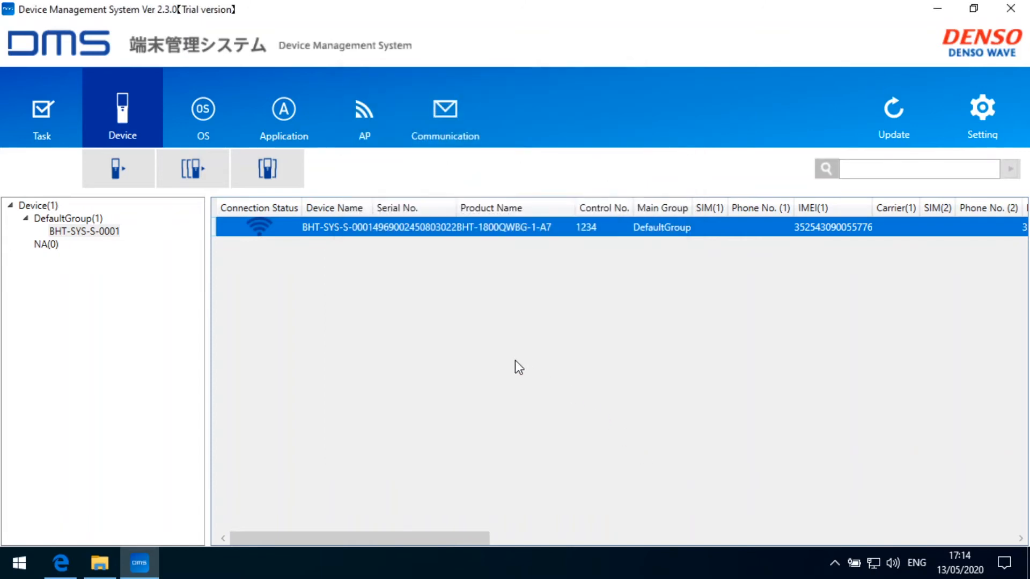
{"action": "right_click", "coordinate": [340, 230]}
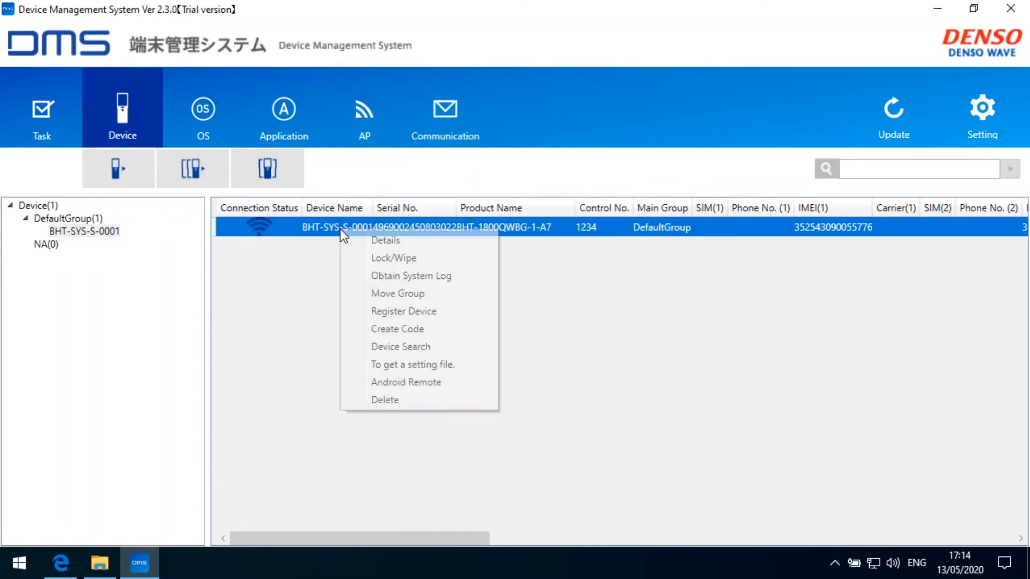
{"action": "left_click", "coordinate": [412, 349]}
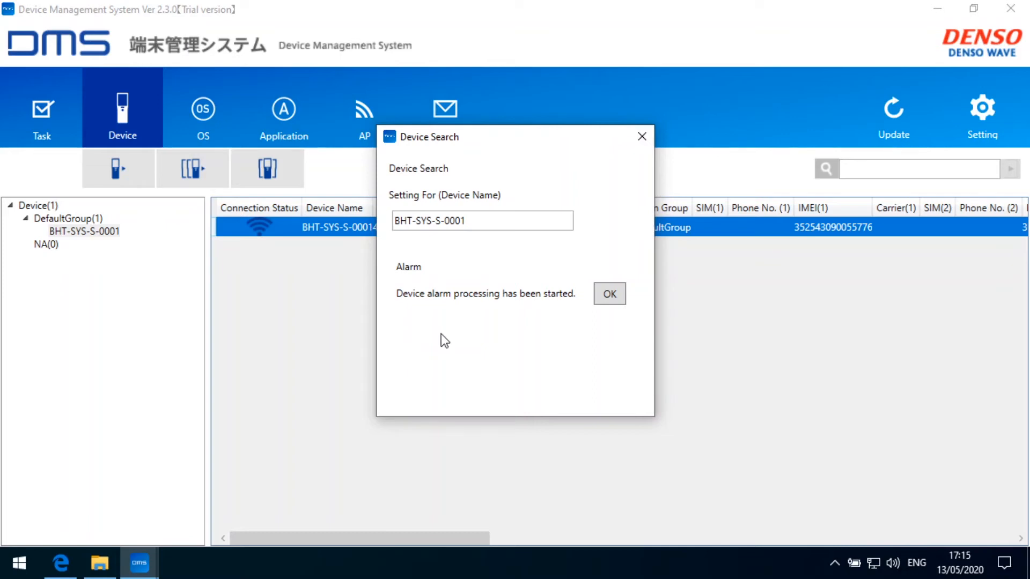
Send the alarm request to the handheld, then stop the alarm on the device.
{"action": "left_click", "coordinate": [611, 299]}
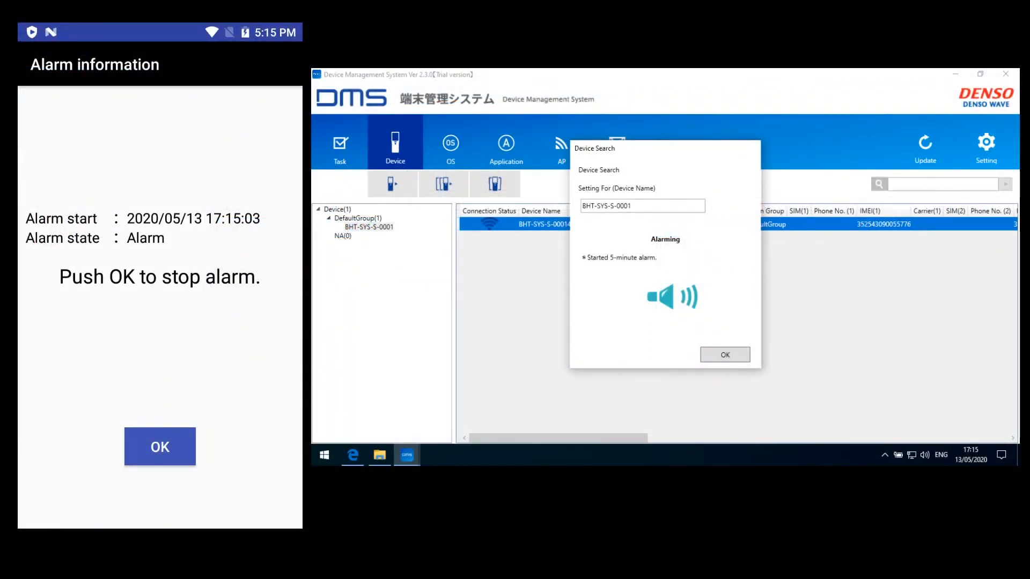
{"action": "left_click", "coordinate": [159, 447]}
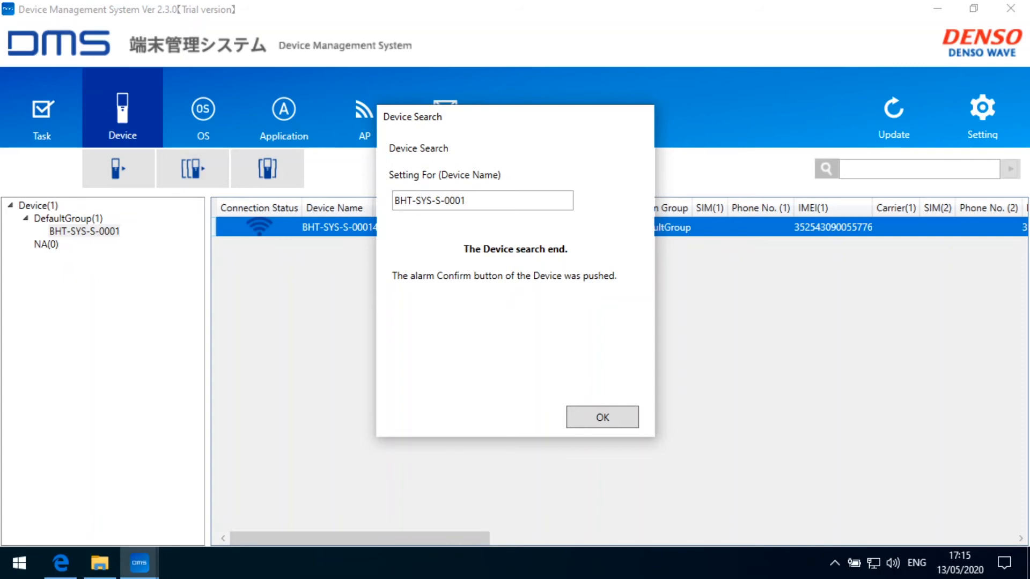
Close the finished device search result and bring up BHT-SYS-S-0001's context menu again.
{"action": "left_click", "coordinate": [600, 415]}
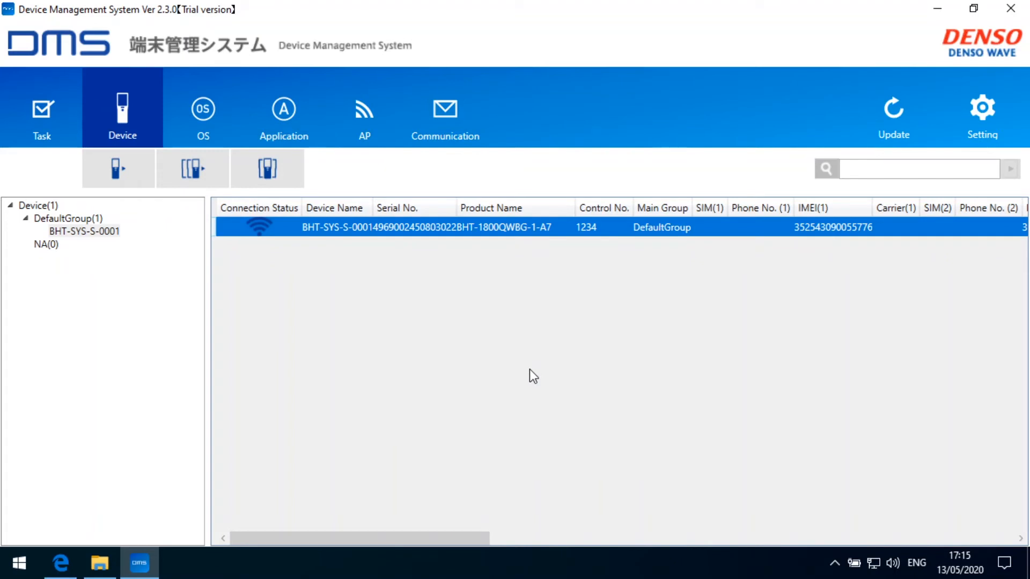
{"action": "right_click", "coordinate": [342, 226]}
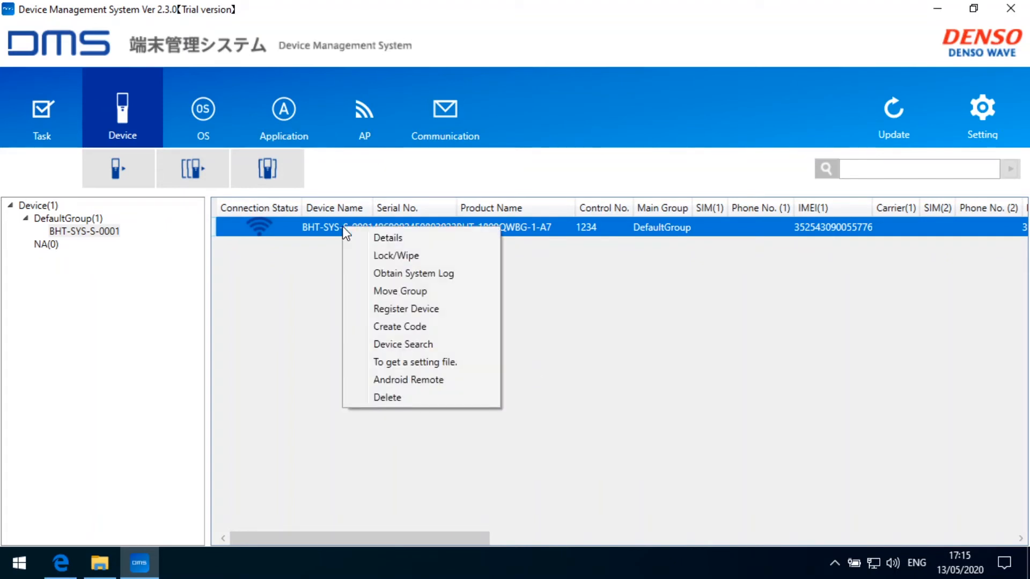
{"action": "left_click", "coordinate": [417, 362]}
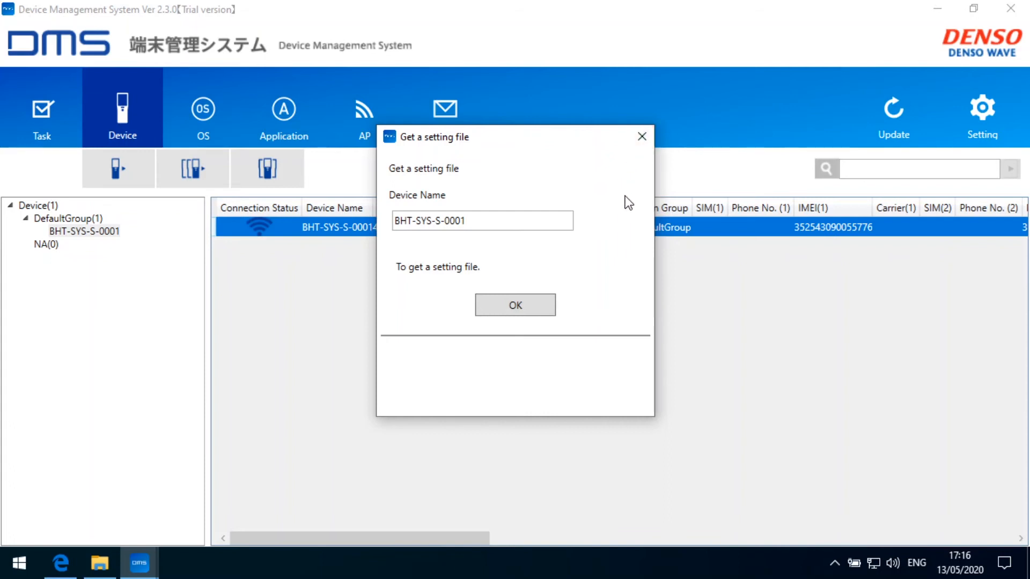
{"action": "left_click", "coordinate": [642, 137]}
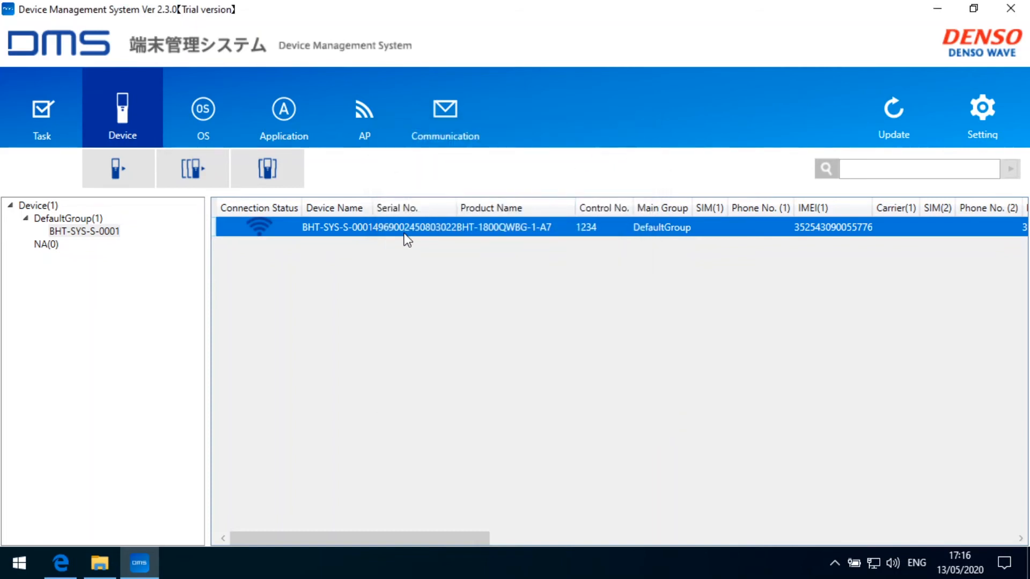
Dismiss BHT-SYS-S-0001's action menu without deleting anything and switch to the Communication messaging section.
{"action": "right_click", "coordinate": [396, 231]}
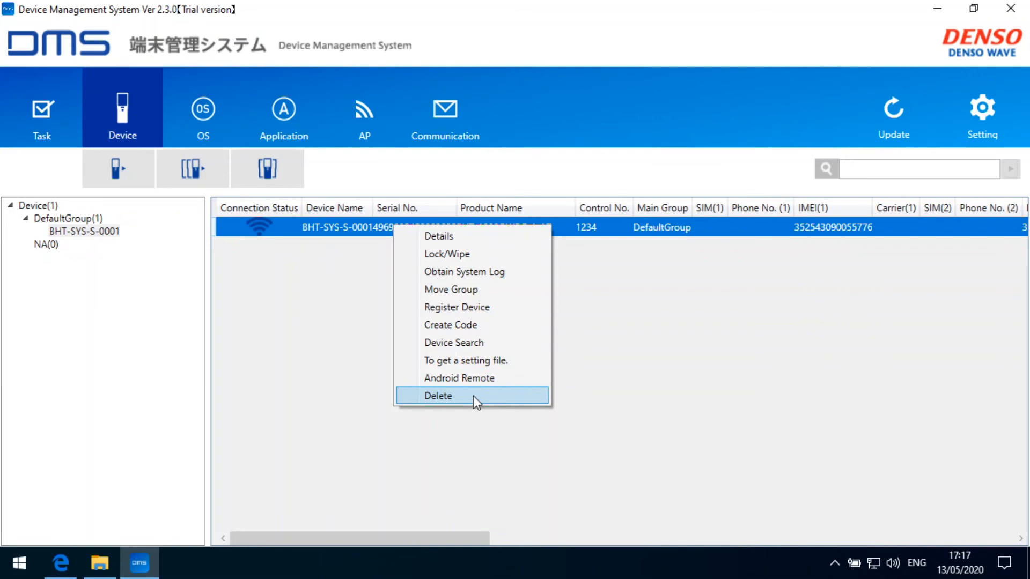
{"action": "left_click", "coordinate": [596, 338]}
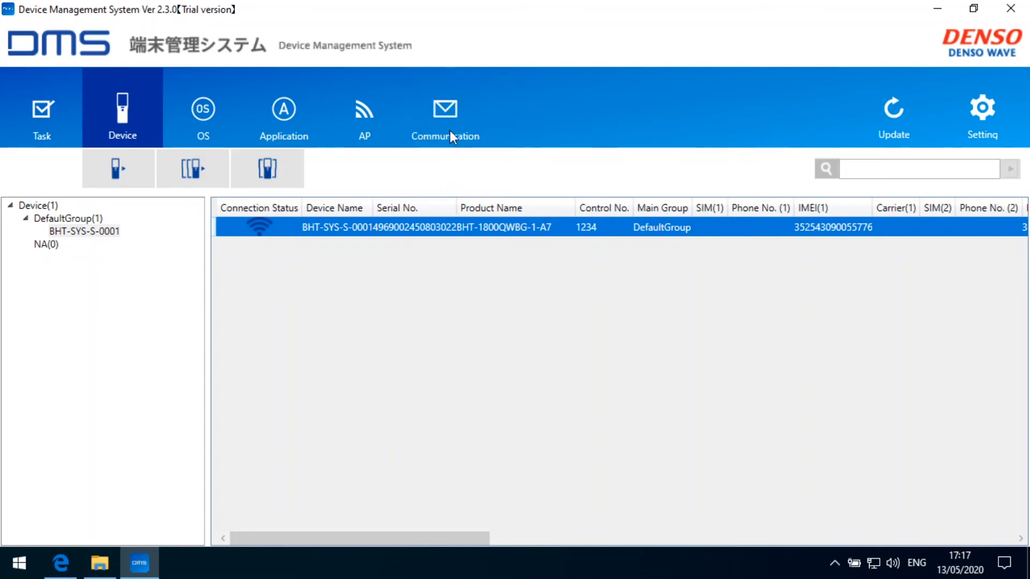
{"action": "left_click", "coordinate": [449, 112]}
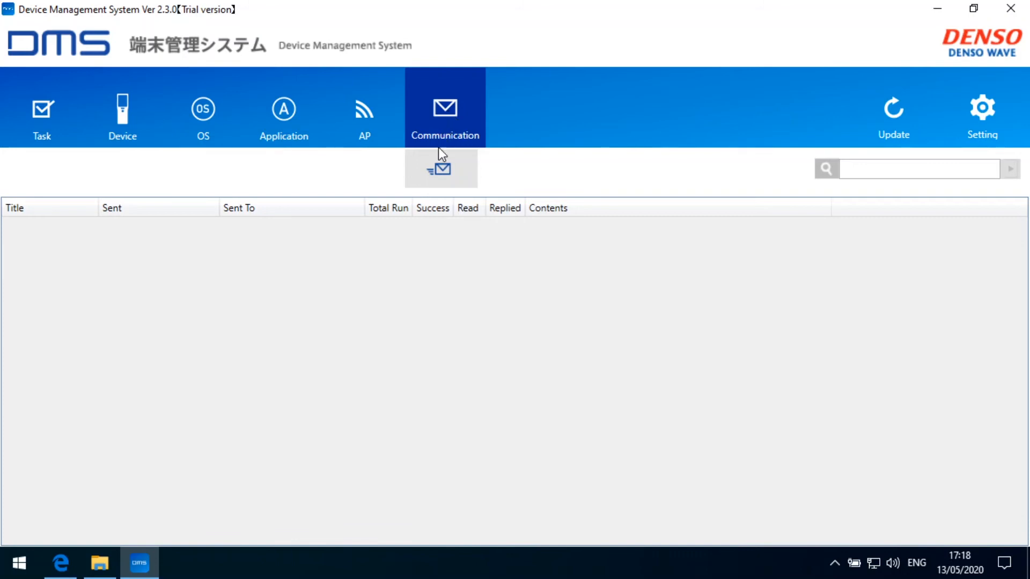
Compose 'Test Message' reading 'Hello Operator.Please confirm.', delivered as Dialog with YES/NO reply required.
{"action": "left_click", "coordinate": [437, 171]}
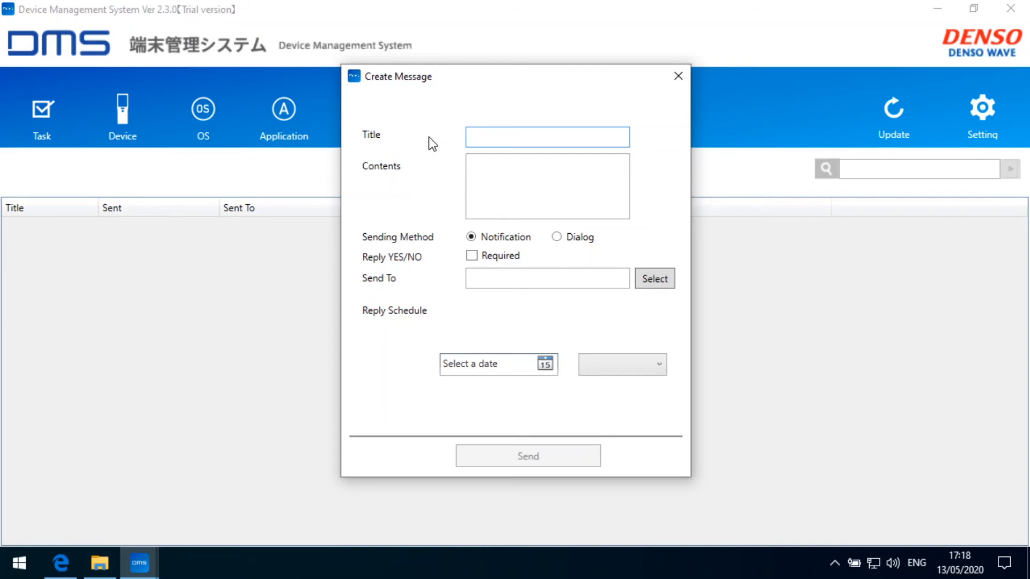
{"action": "type", "text": "Test Message"}
{"action": "left_click", "coordinate": [488, 165]}
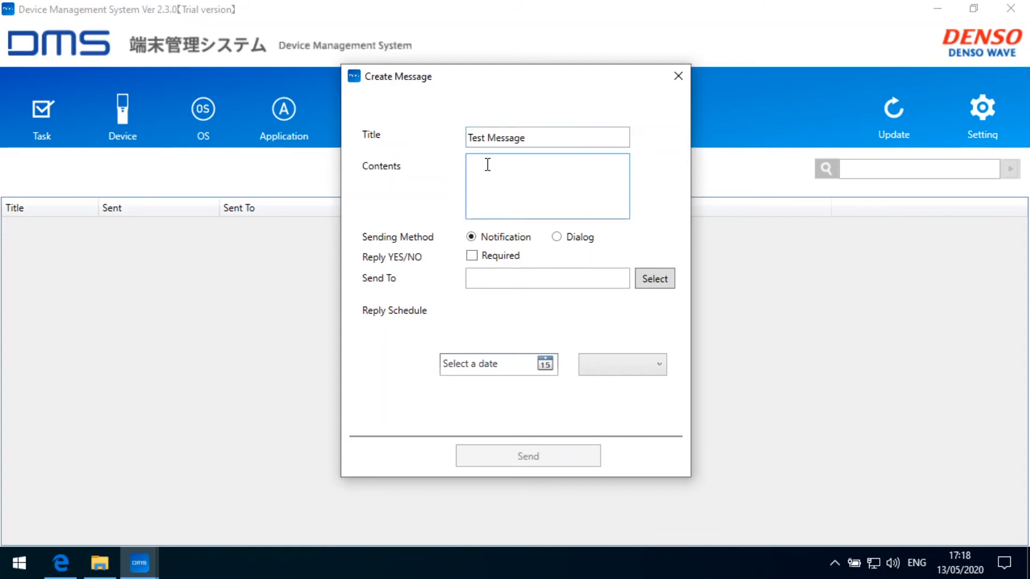
{"action": "type", "text": "Hello Operator. Please confirm"}
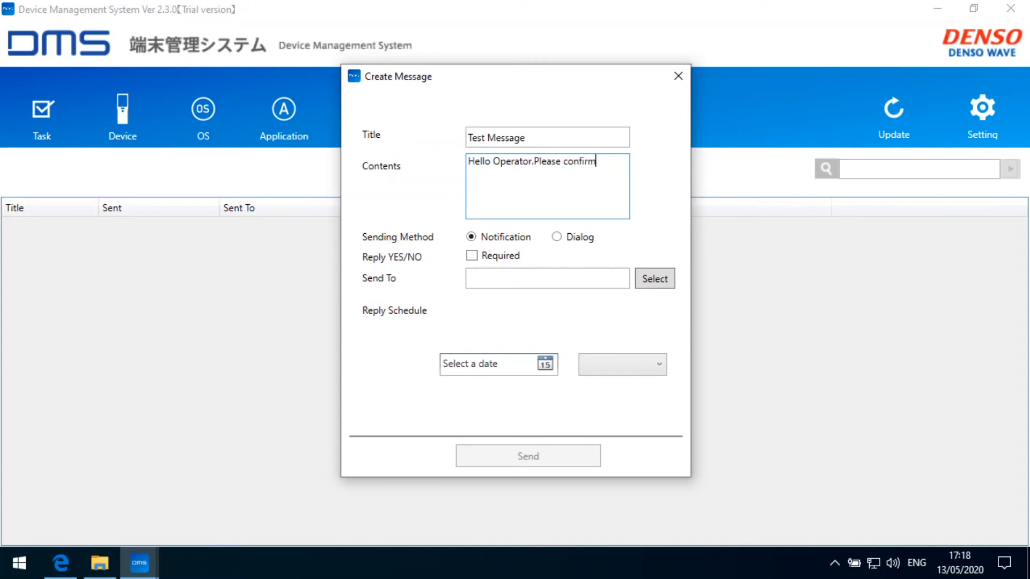
{"action": "left_click", "coordinate": [533, 160]}
{"action": "type", "text": "0"}
{"action": "key", "text": "BackSpace"}
{"action": "key", "text": "BackSpace"}
{"action": "type", "text": "."}
{"action": "left_click", "coordinate": [604, 162]}
{"action": "type", "text": "."}
{"action": "left_click", "coordinate": [555, 239]}
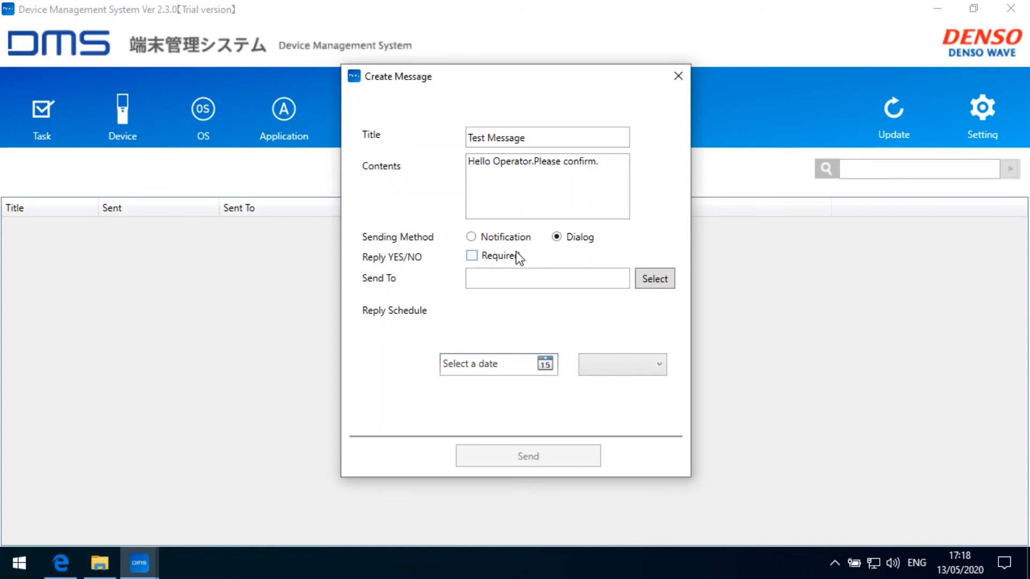
{"action": "left_click", "coordinate": [471, 257]}
Address the message to DefaultGroup, which includes device BHT-SYS-S-0001.
{"action": "left_click", "coordinate": [652, 279]}
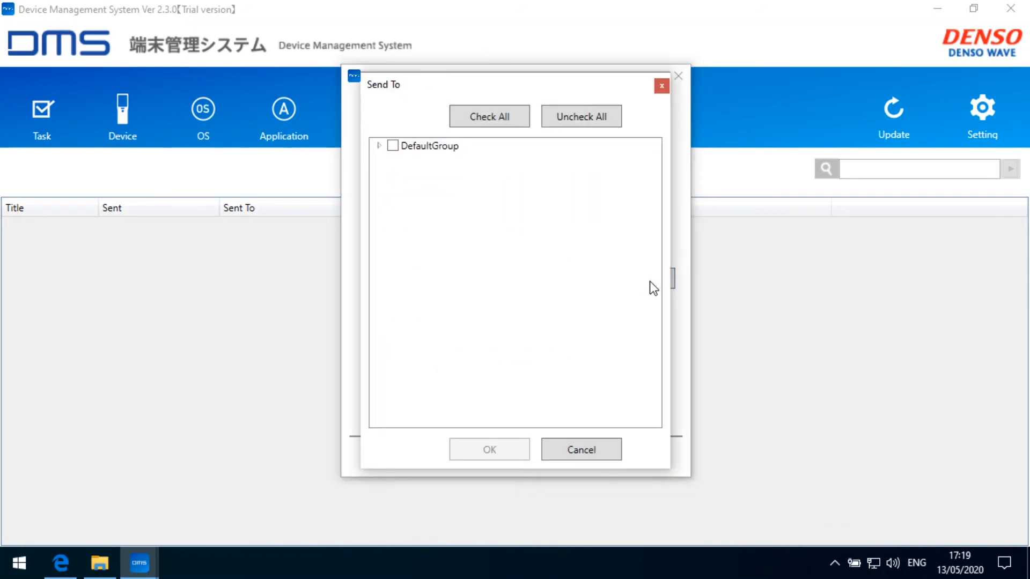
{"action": "left_click", "coordinate": [379, 146]}
{"action": "left_click", "coordinate": [392, 146]}
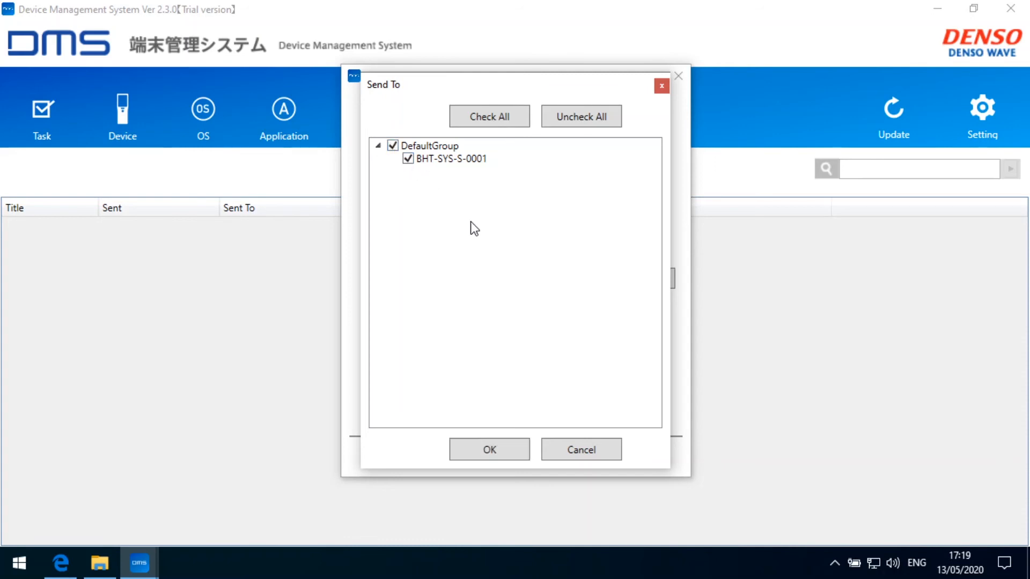
{"action": "left_click", "coordinate": [504, 449]}
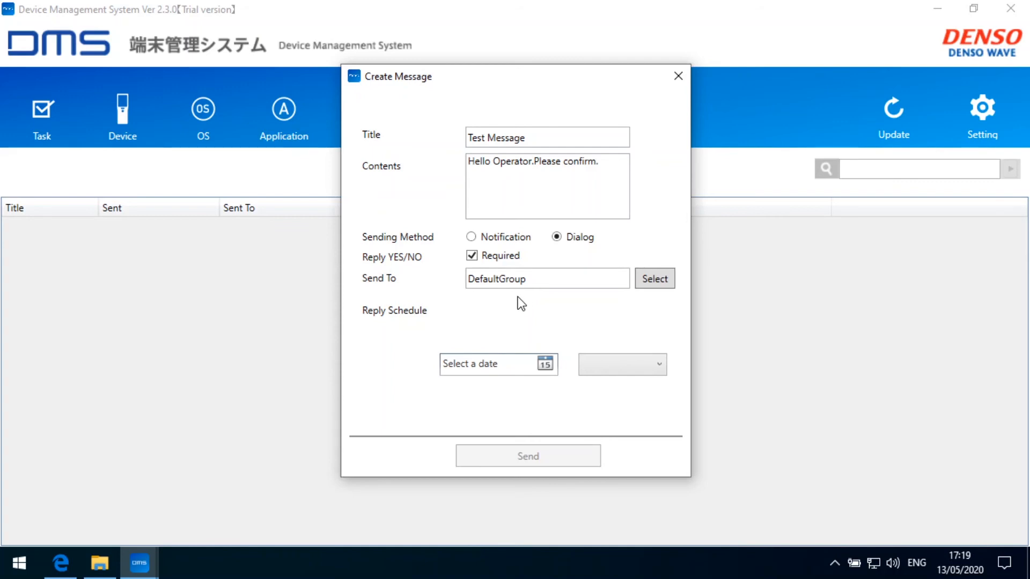
Set the reply deadline to 13/05/2020 at 18:00.
{"action": "left_click", "coordinate": [548, 363]}
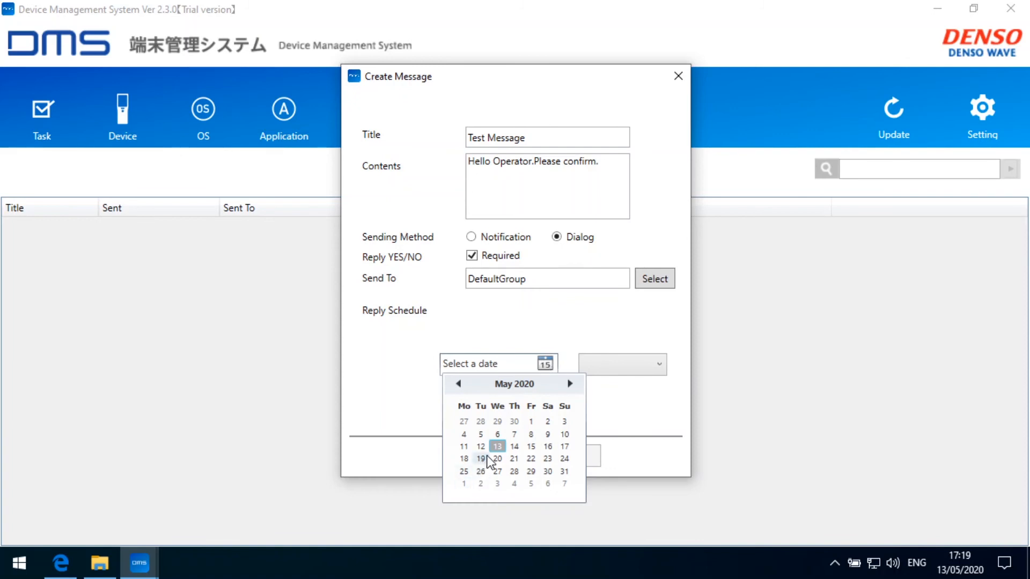
{"action": "left_click", "coordinate": [501, 449]}
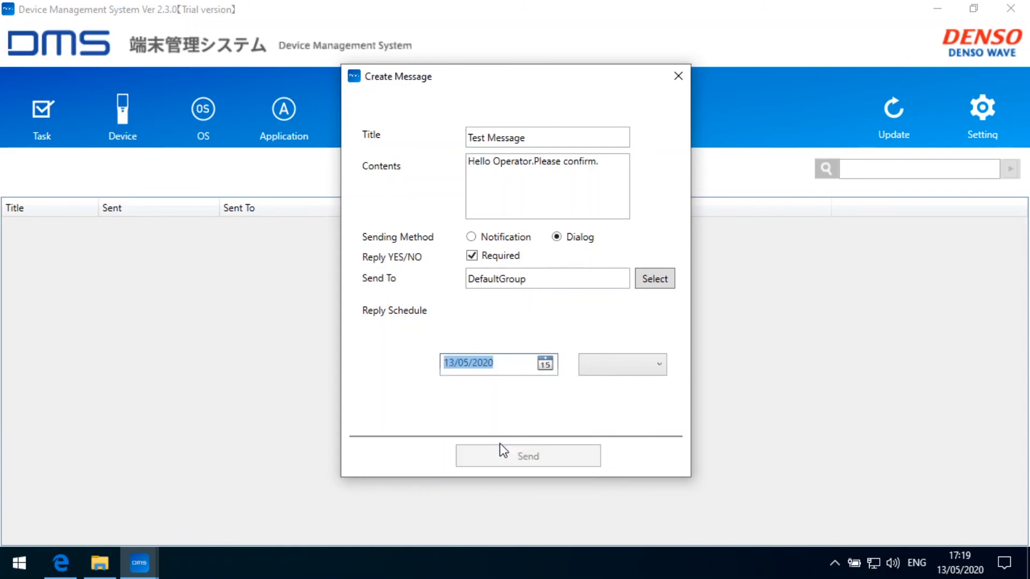
{"action": "left_click", "coordinate": [630, 371]}
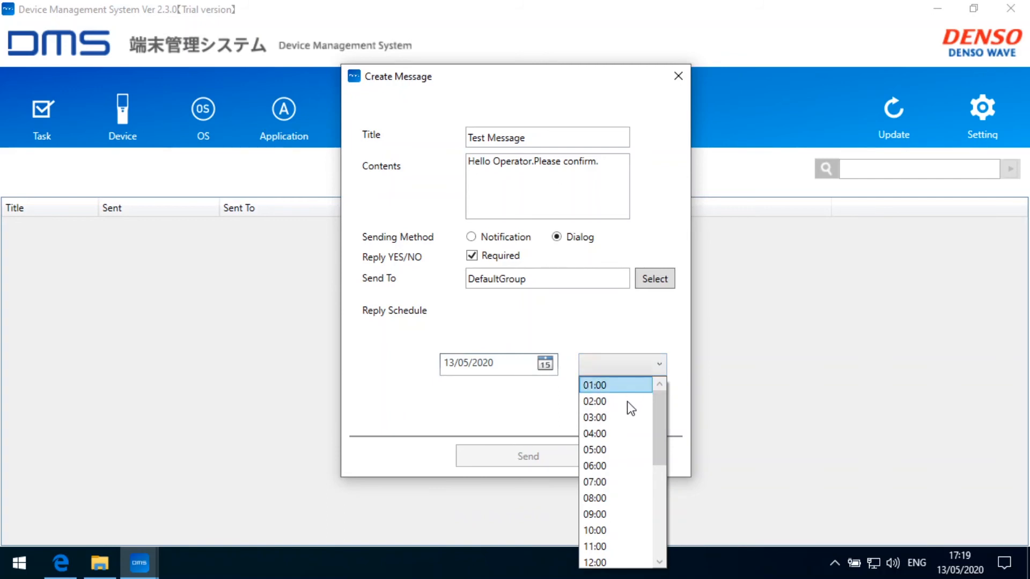
{"action": "scroll", "coordinate": [629, 429], "scroll_direction": "down", "scroll_amount": 3}
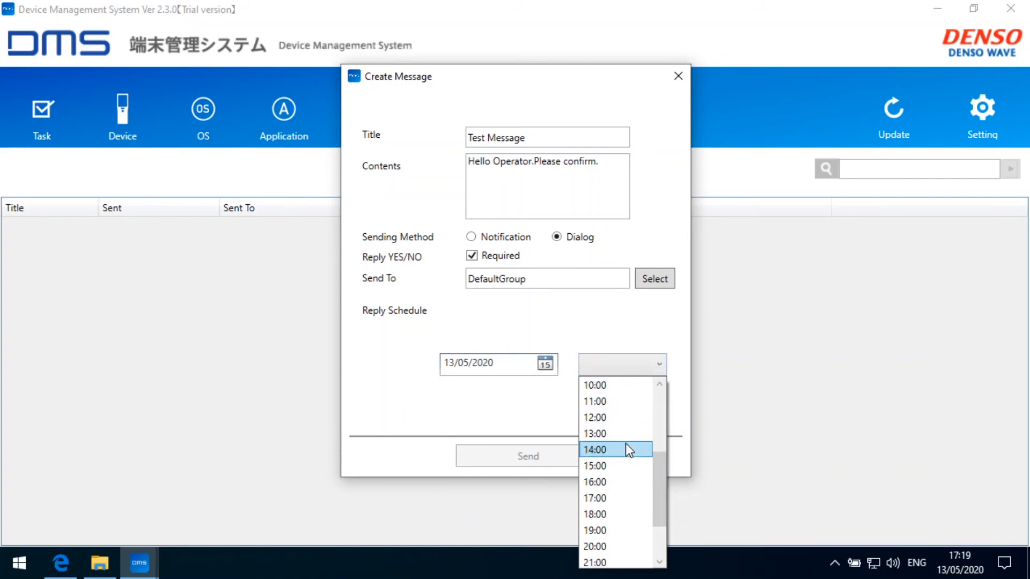
{"action": "left_click", "coordinate": [610, 515]}
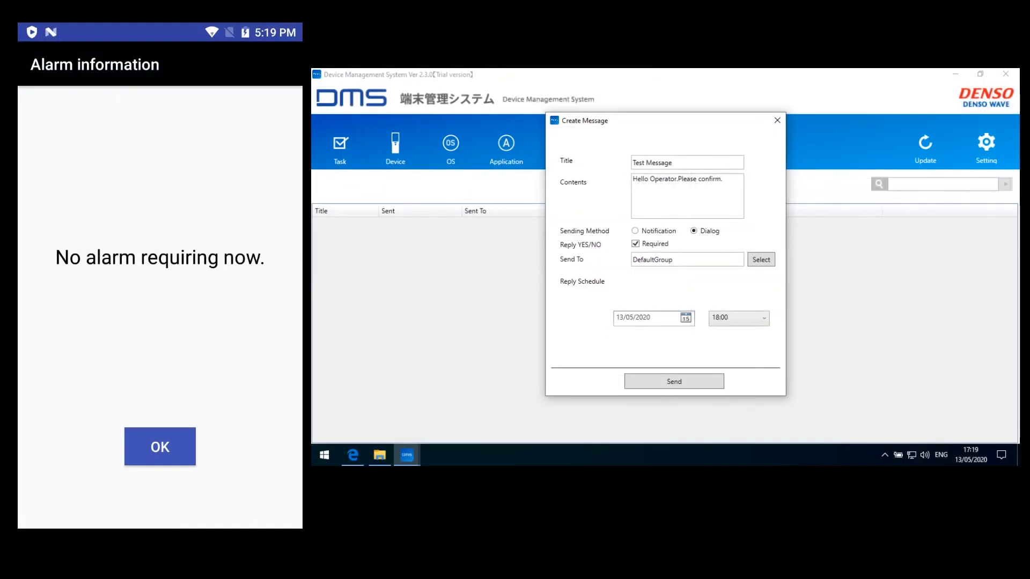
Close the handheld's Alarm information screen and send Test Message to DefaultGroup.
{"action": "right_click", "coordinate": [148, 342]}
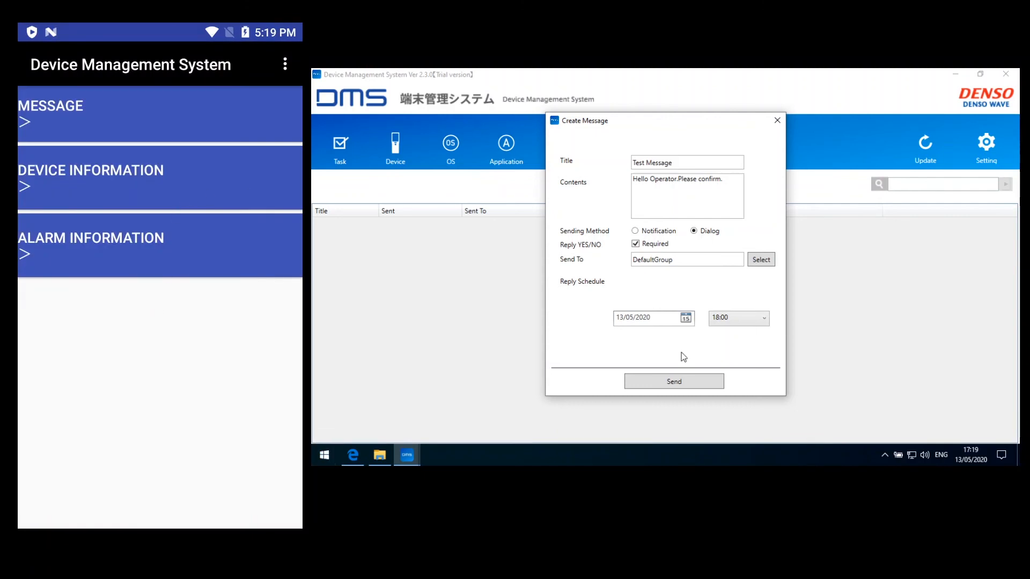
{"action": "left_click", "coordinate": [673, 381]}
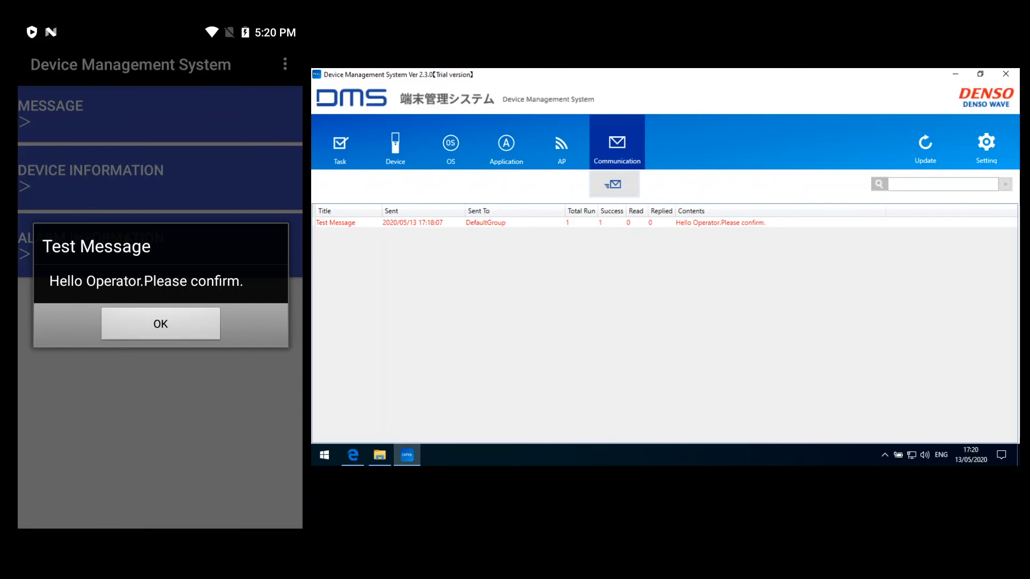
On the handheld, acknowledge Test Message and send the reply 'Confirmed!'.
{"action": "left_click", "coordinate": [161, 325]}
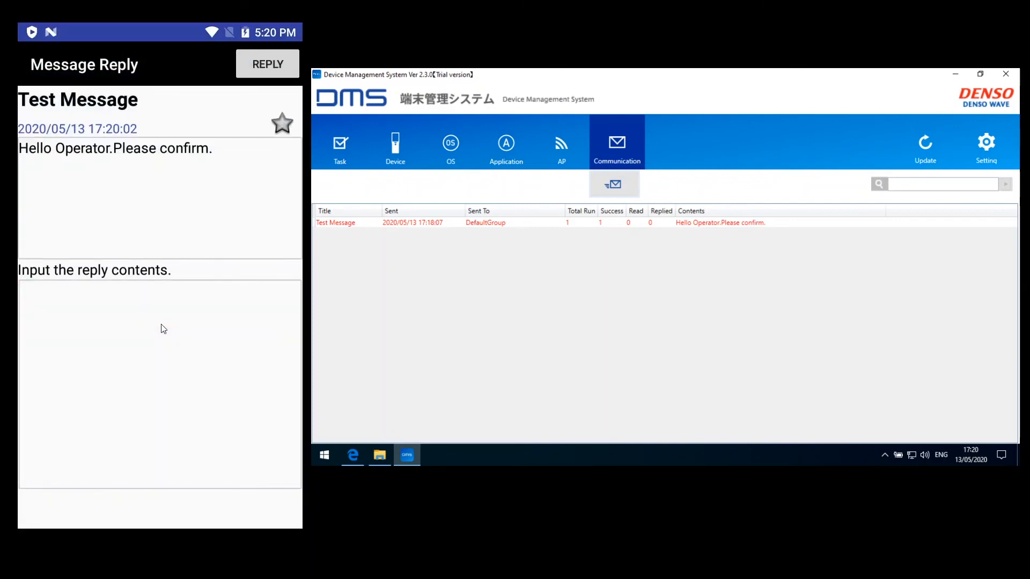
{"action": "left_click", "coordinate": [75, 299]}
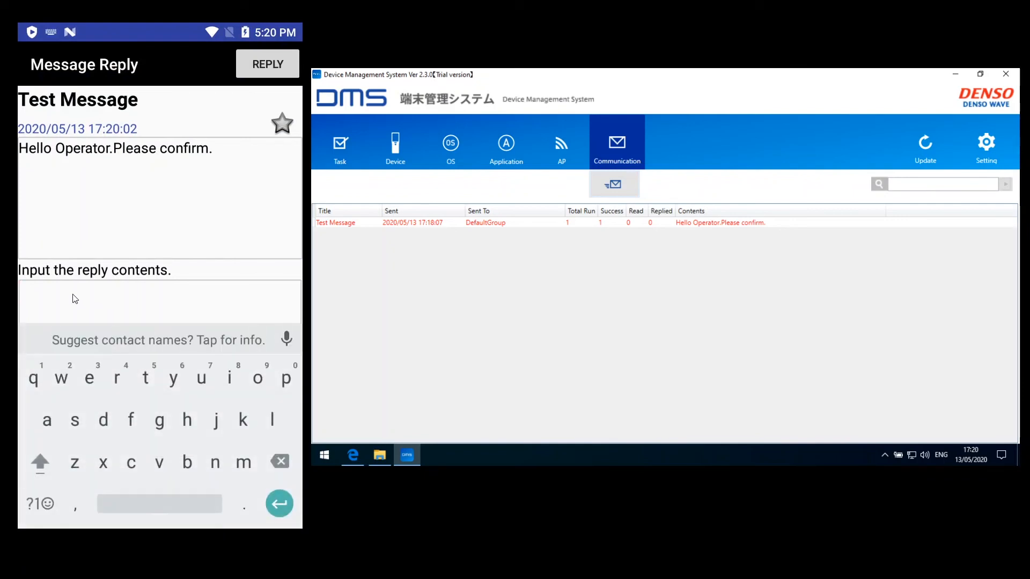
{"action": "type", "text": "Confi"}
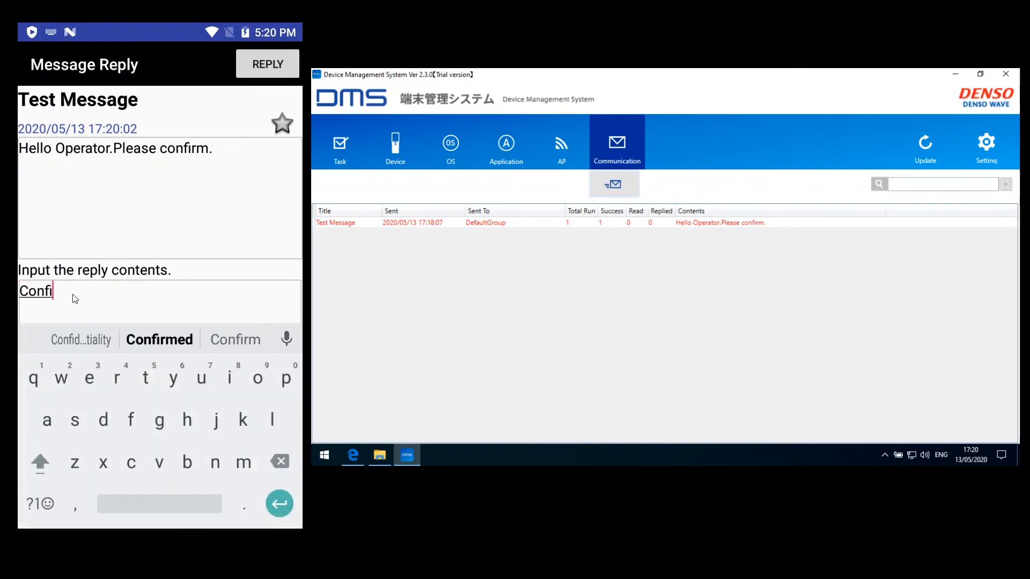
{"action": "type", "text": "rmed!"}
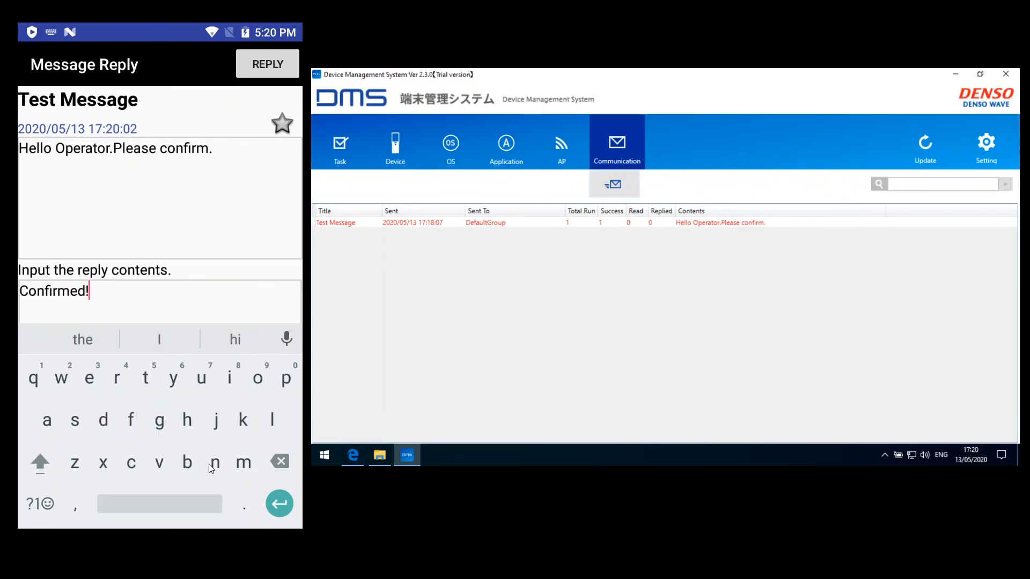
{"action": "right_click", "coordinate": [203, 455]}
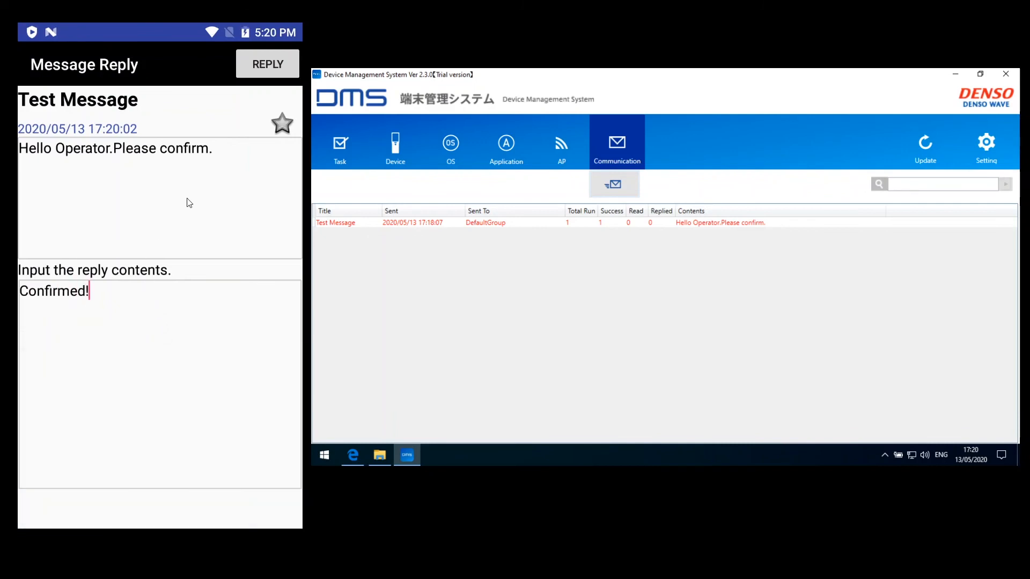
{"action": "left_click", "coordinate": [266, 62]}
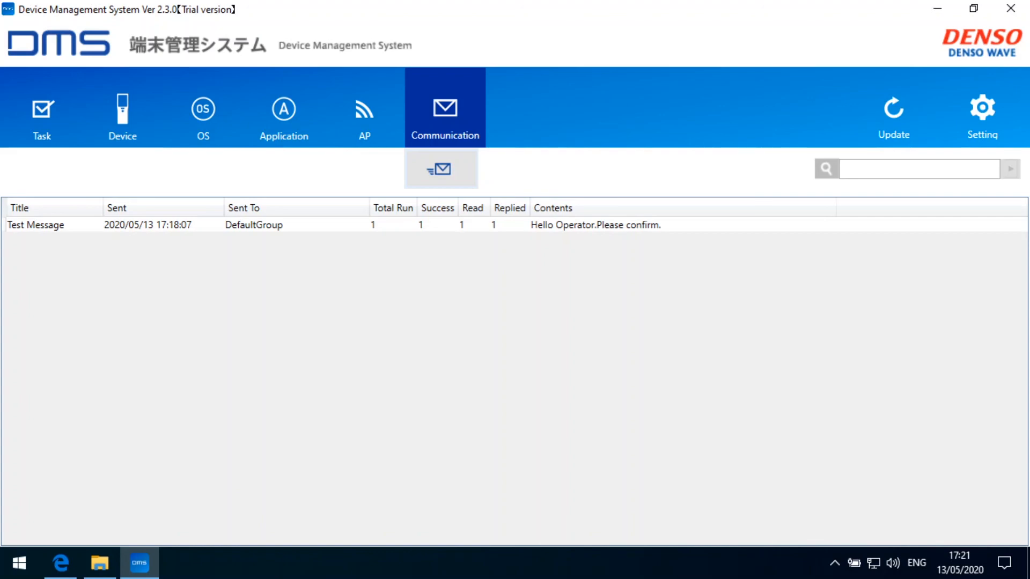
{"action": "double_click", "coordinate": [84, 225]}
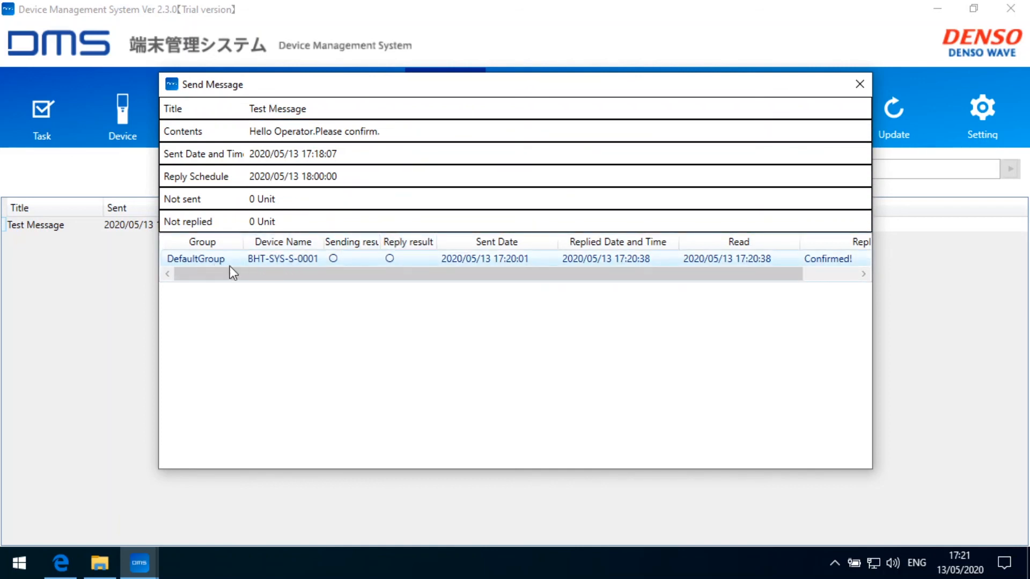
{"action": "left_click_drag", "start_coordinate": [353, 267], "coordinate": [768, 263]}
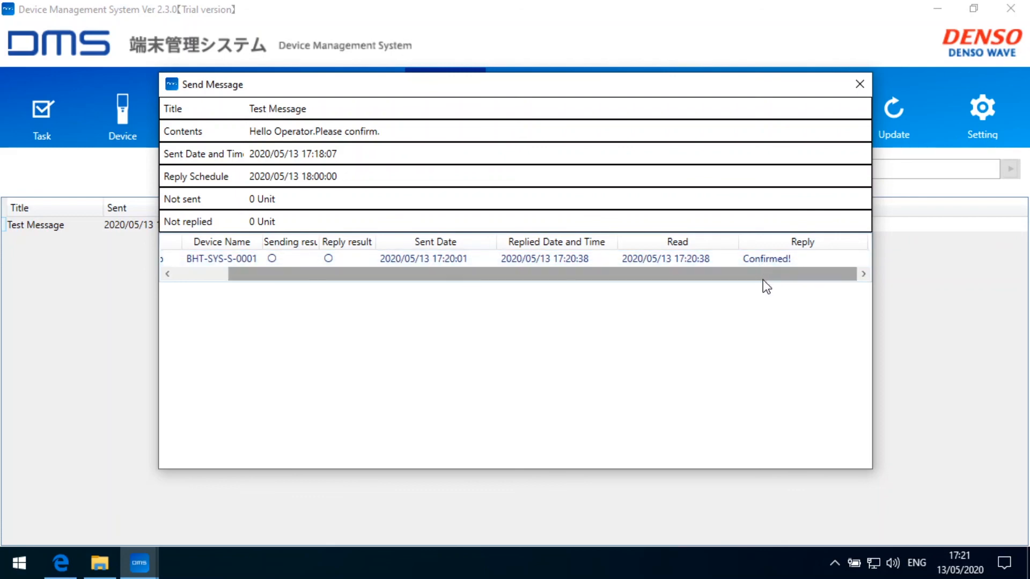
{"action": "left_click_drag", "start_coordinate": [757, 276], "coordinate": [639, 281]}
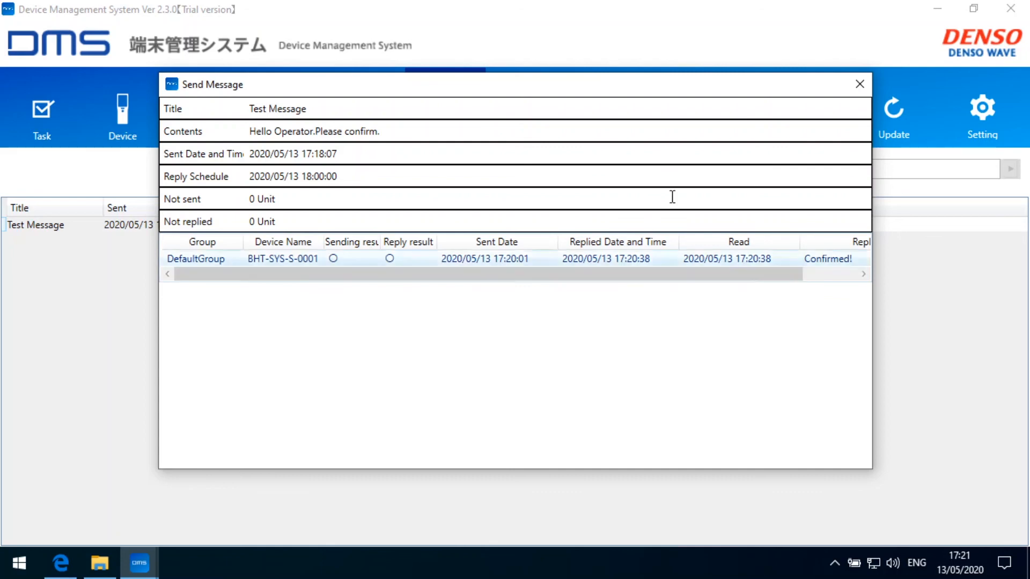
{"action": "left_click", "coordinate": [860, 84]}
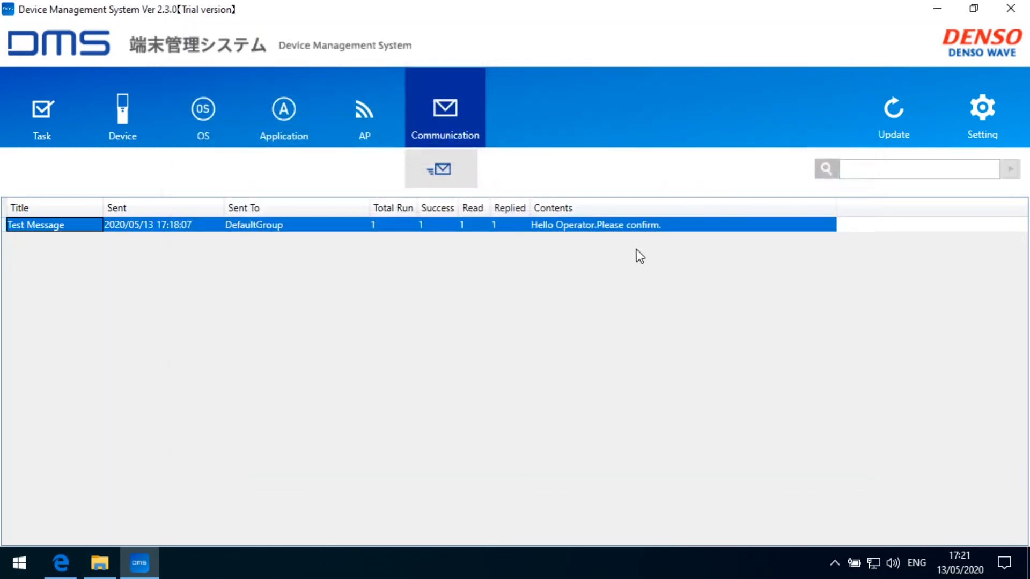